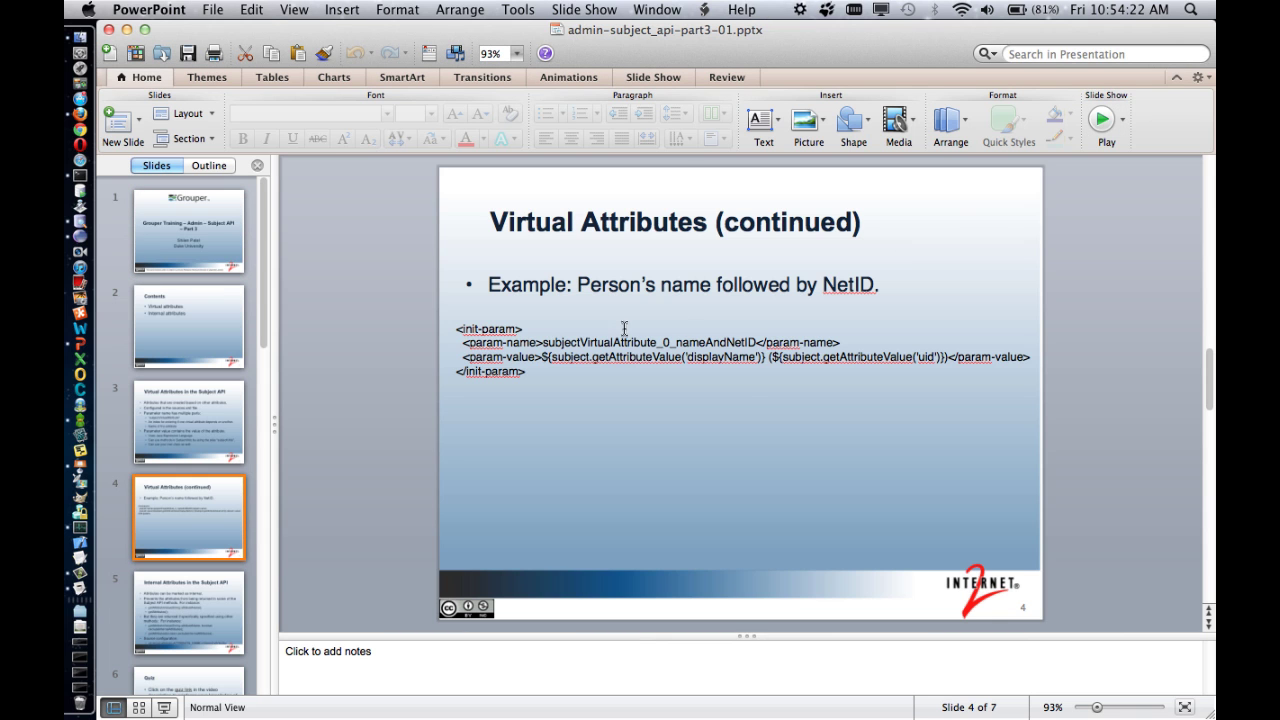
# Step: Select and copy the four-line init-param code on slide 4, then switch to the terminal
pyautogui.click(601, 372)
pyautogui.moveTo(527, 372); pyautogui.dragTo(459, 333)
pyautogui.press('super+c')
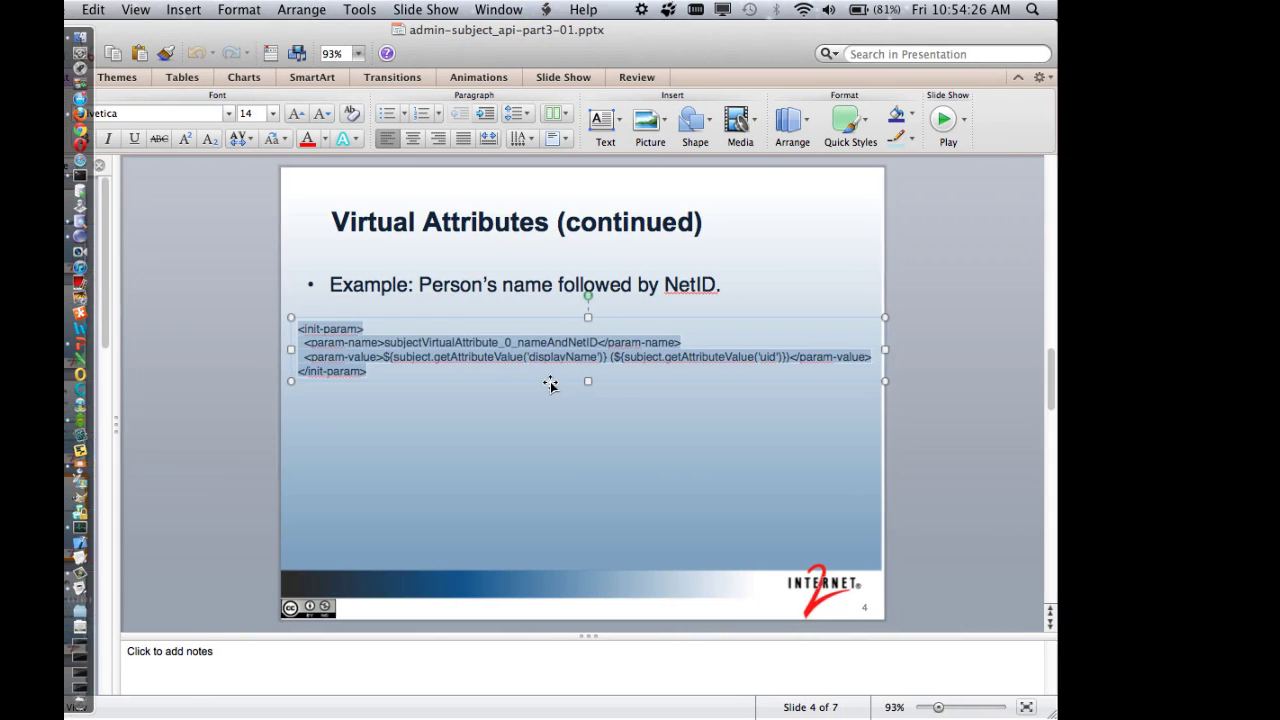
pyautogui.hotkey('ctrl', 'Left')
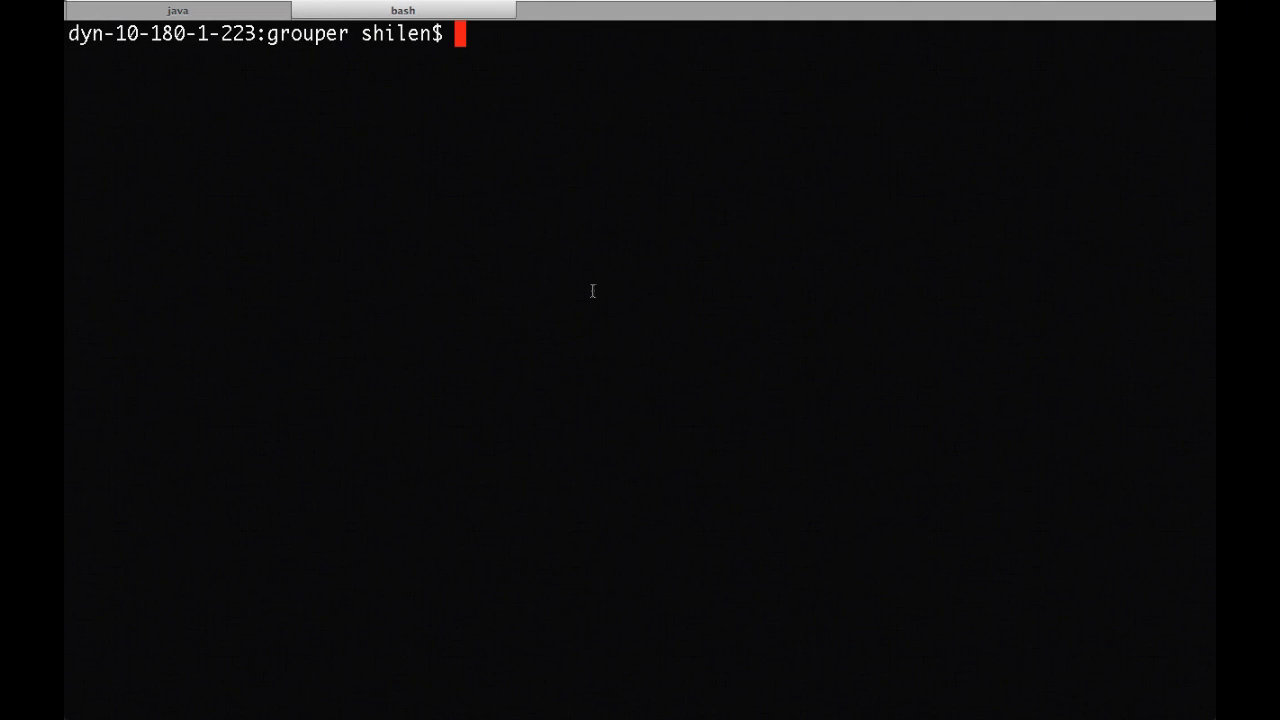
# Step: Open conf/sources.xml in vim and paste the init-param block below displayName near the file's end
pyautogui.write('vi conf/sources.xml')
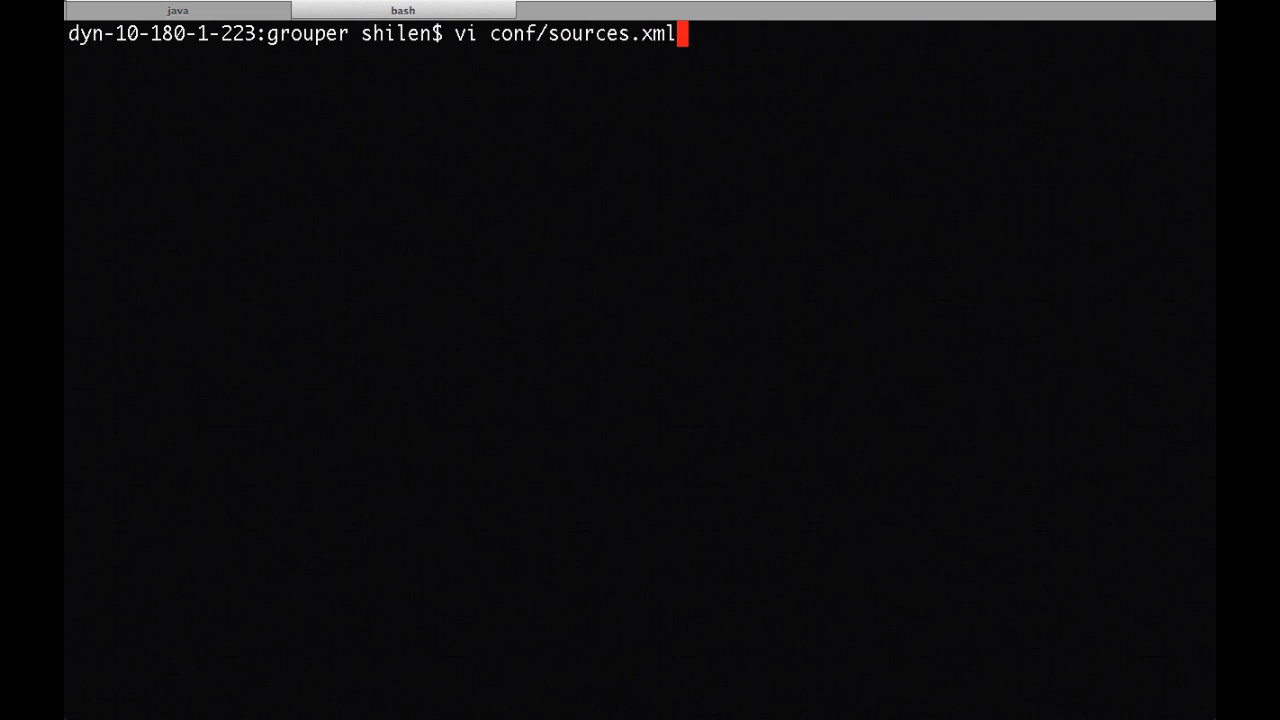
pyautogui.press('Return')
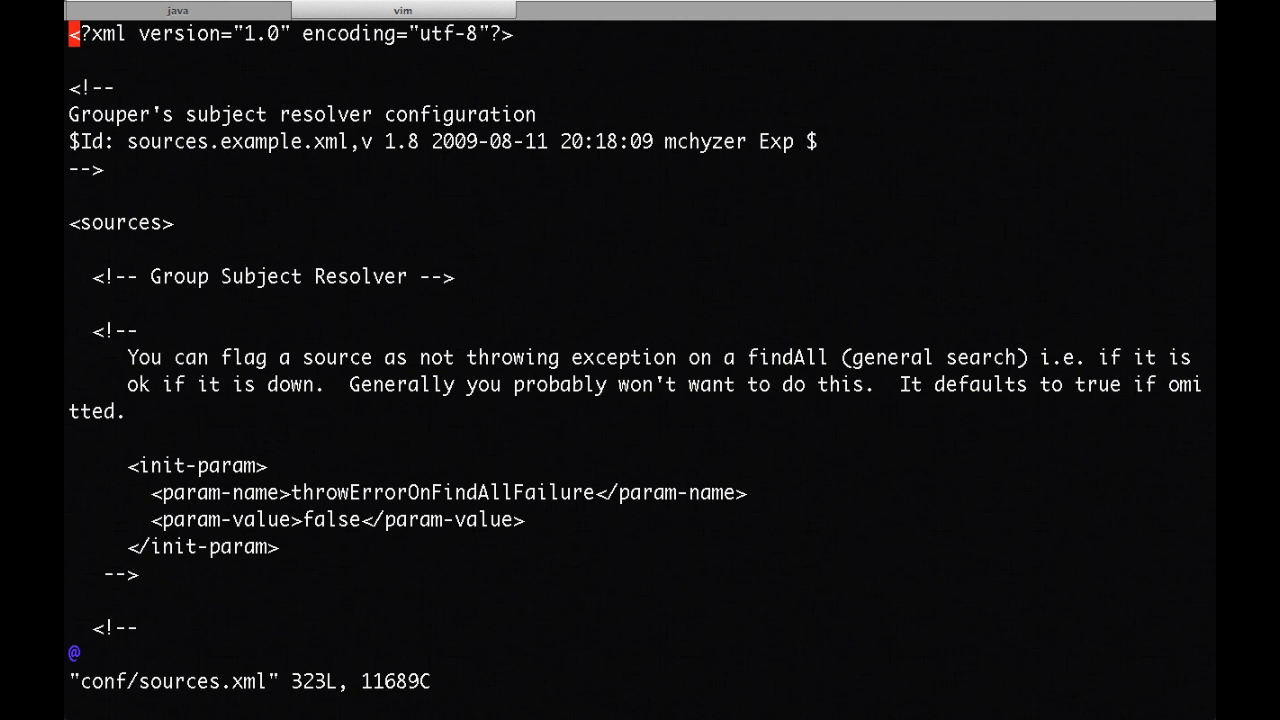
pyautogui.hotkey('shift', 'g')
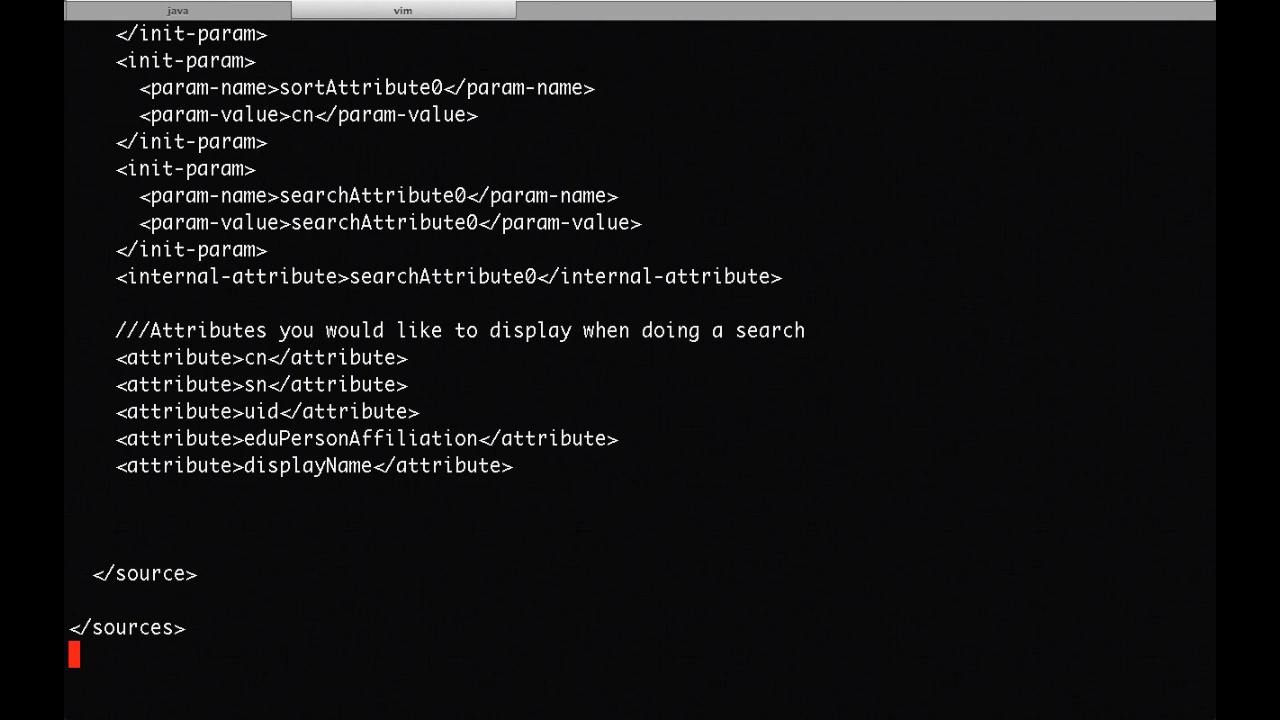
pyautogui.press('Up')
pyautogui.press('Up')
pyautogui.press('Up')
pyautogui.press('Up')
pyautogui.press('Up')
pyautogui.press('Up')
pyautogui.press('o')
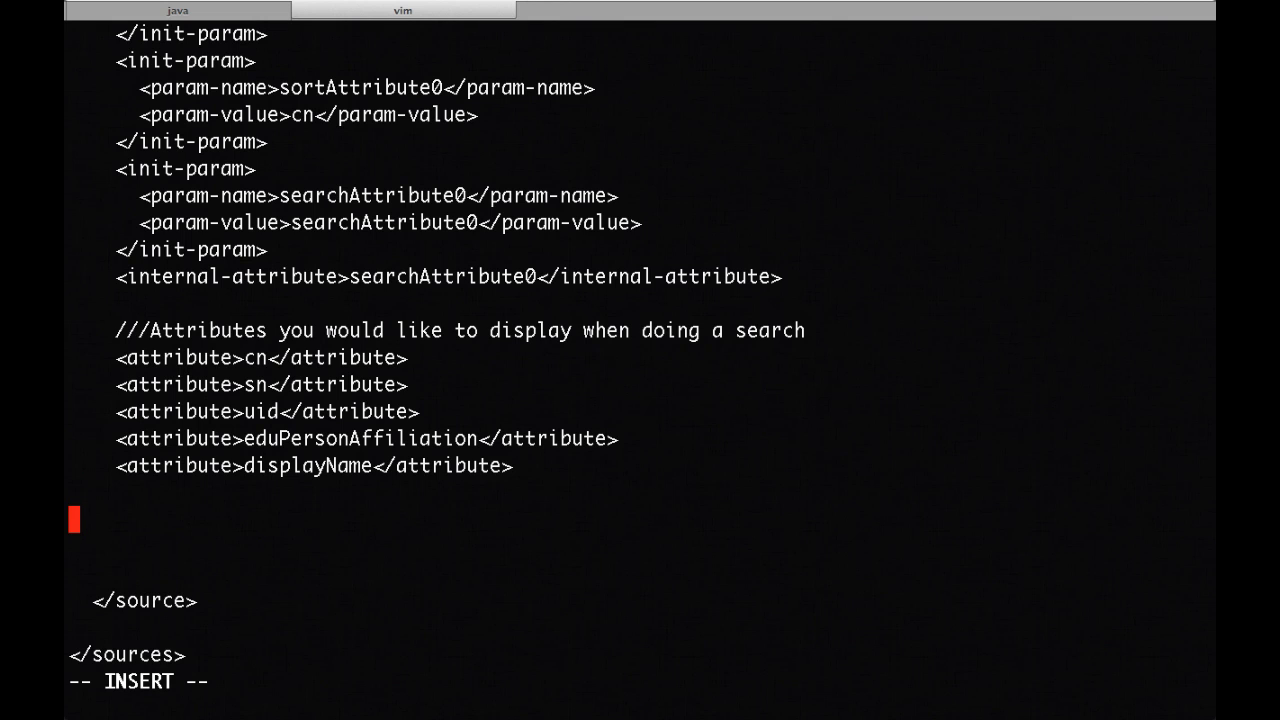
pyautogui.press('super+v')
pyautogui.press('Escape')
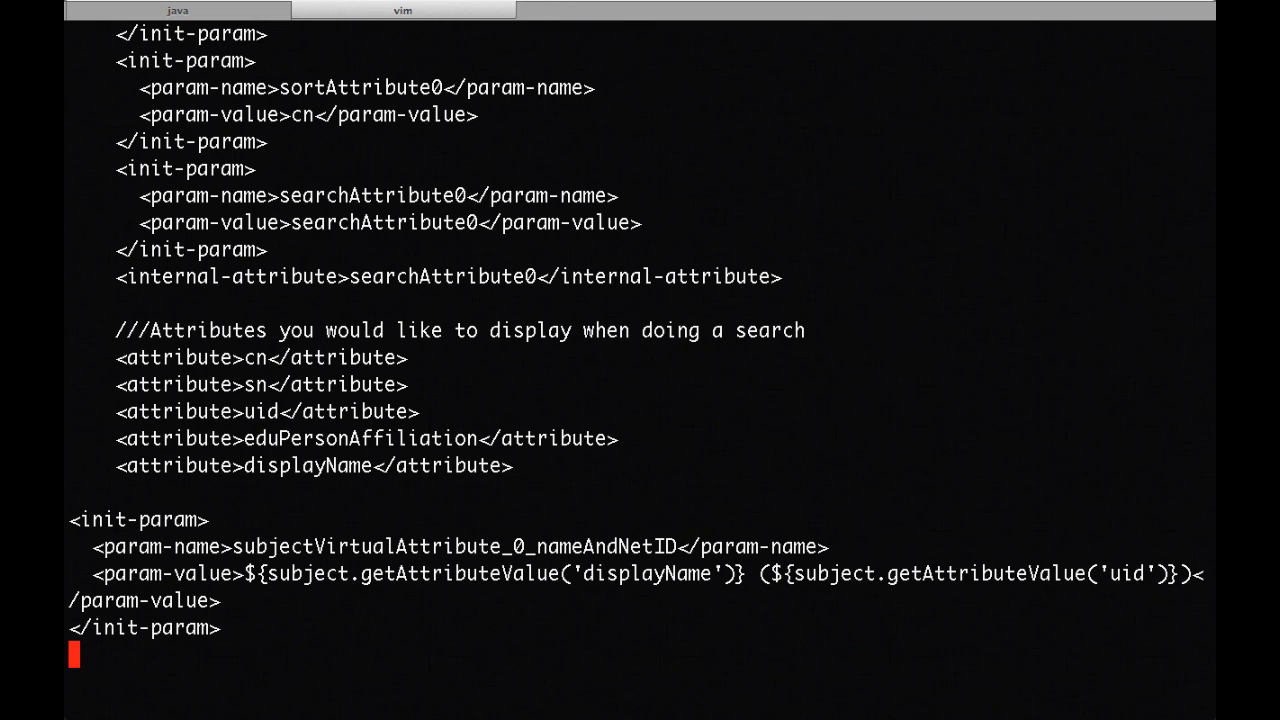
# Step: Save sources.xml with :w and quit vim with :q
pyautogui.press('Down')
pyautogui.press('Down')
pyautogui.press('Down')
pyautogui.hotkey('shift', ';')
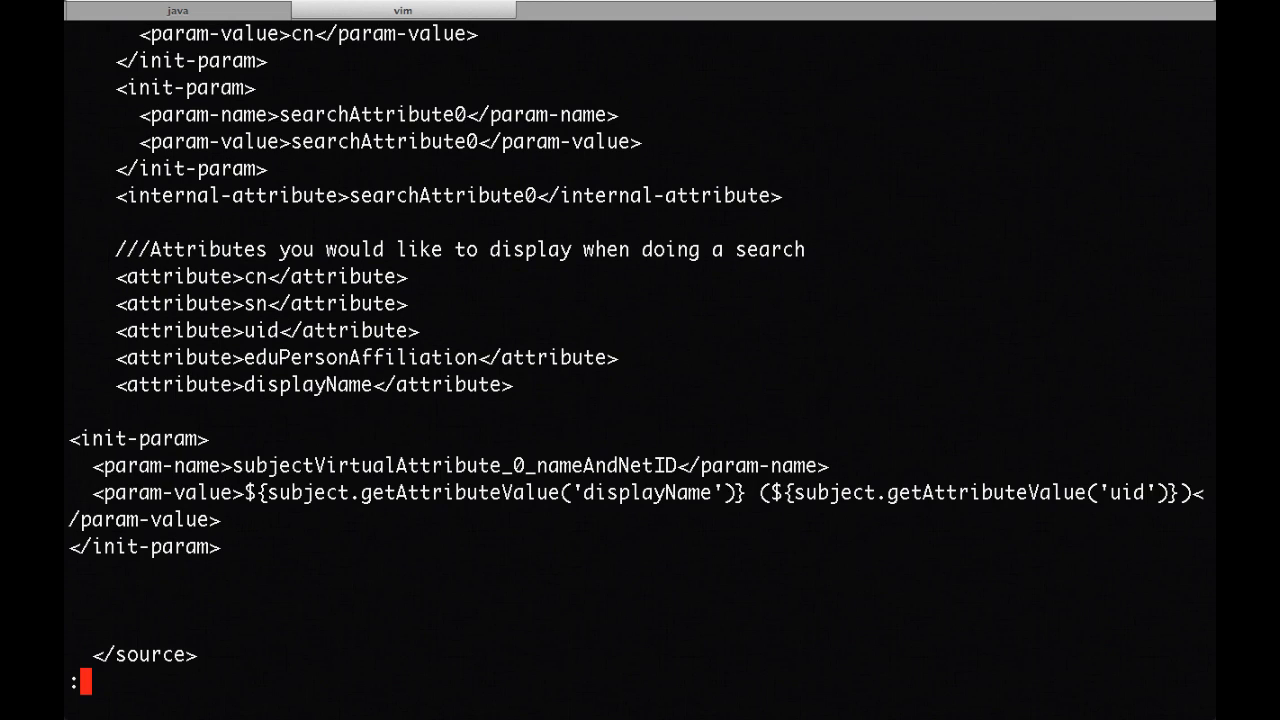
pyautogui.write('w')
pyautogui.press('Return')
pyautogui.hotkey('shift', ';')
pyautogui.write('q')
pyautogui.press('Return')
# Step: Launch ./bin/gsh.sh, start a root session, and load the demo user's subject into subj
pyautogui.write('./bin/gsh.sh')
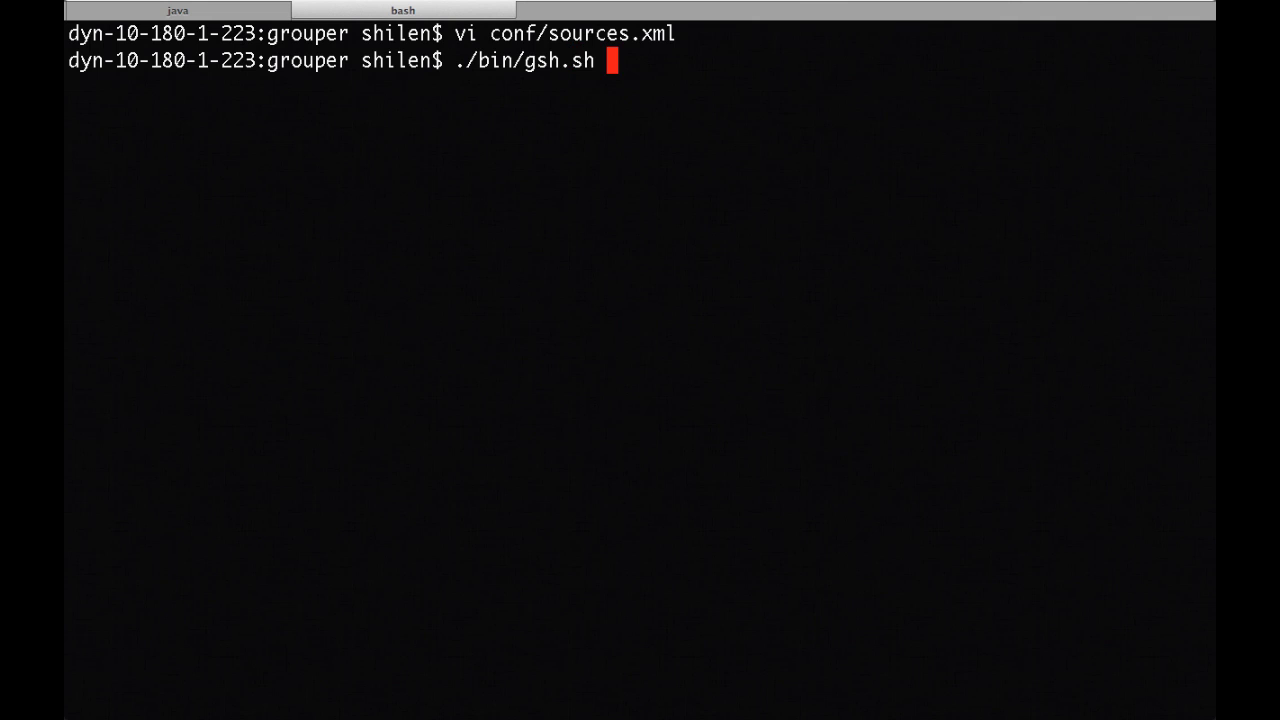
pyautogui.press('Return')
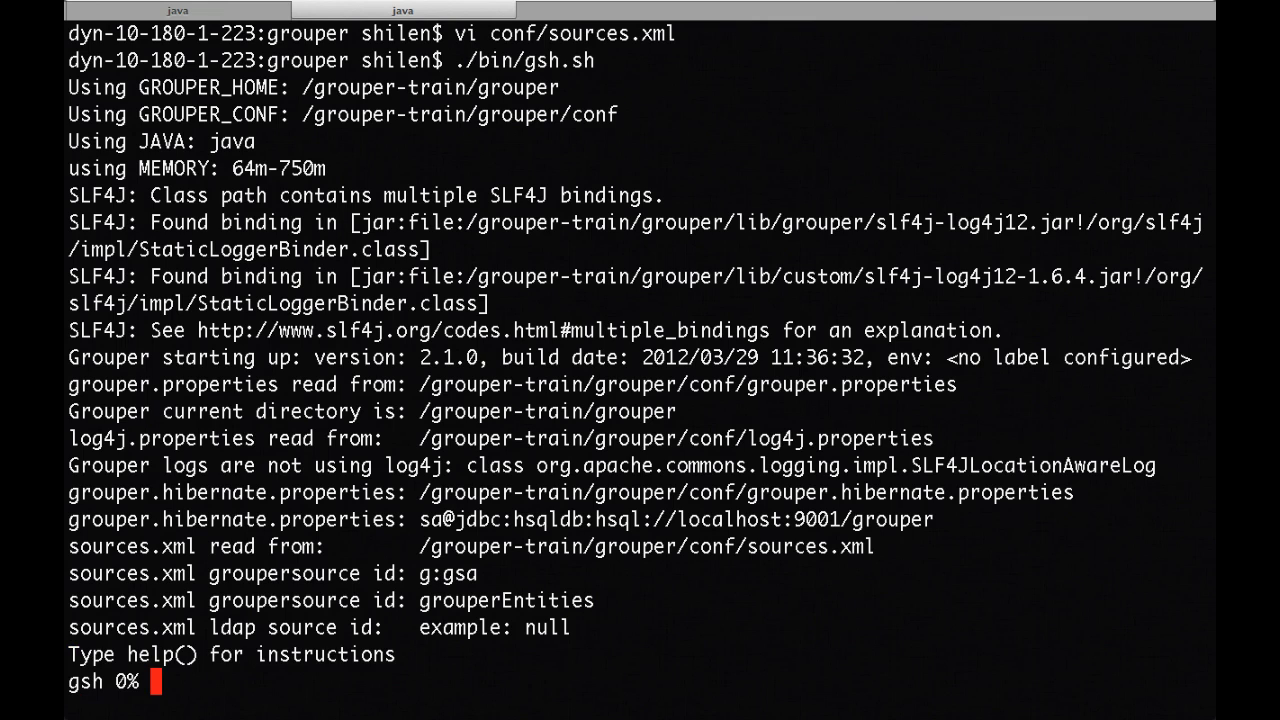
pyautogui.write('GrouperSession.st')
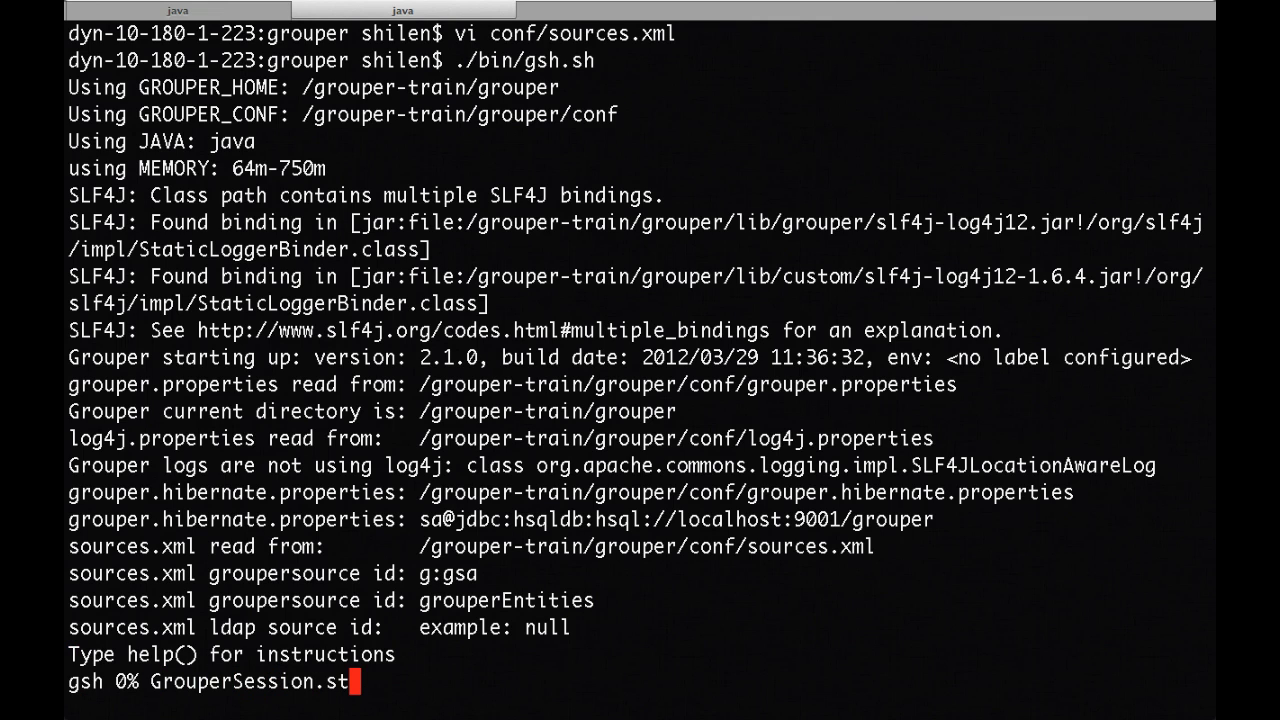
pyautogui.write('artRootSession()')
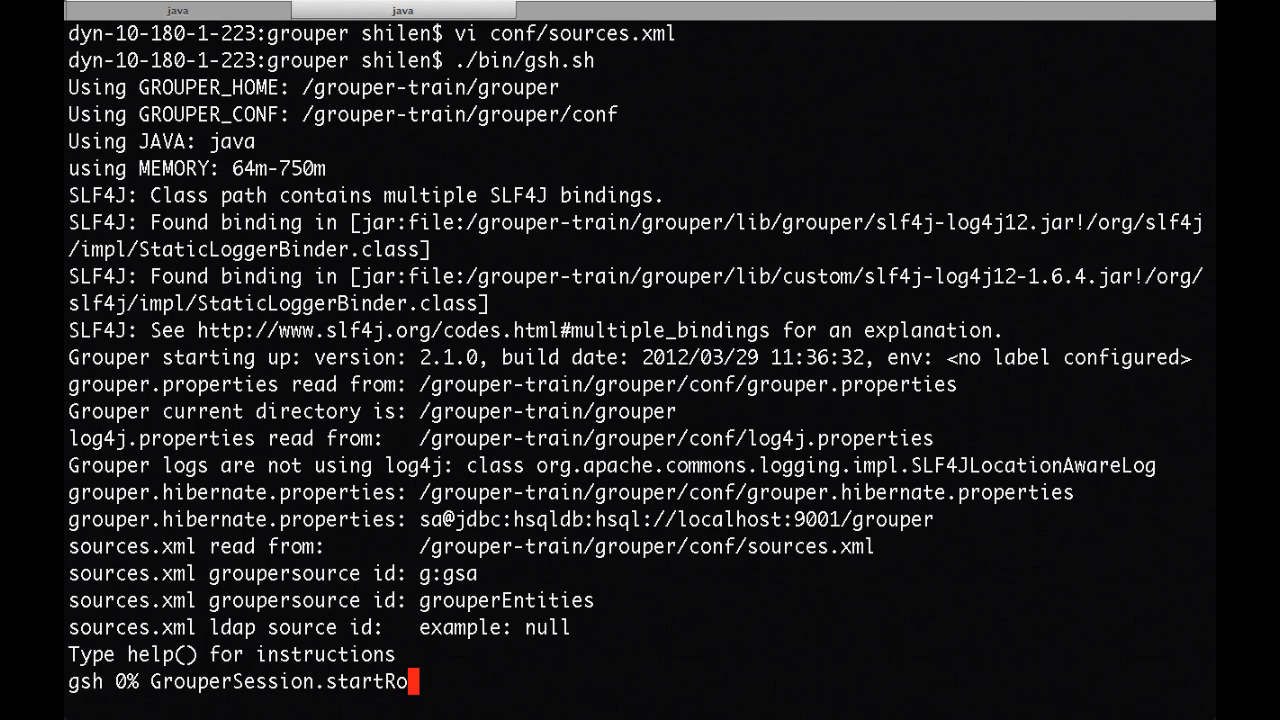
pyautogui.press('Return')
pyautogui.press('Return')
pyautogui.press('Return')
pyautogui.press('Return')
pyautogui.press('Return')
pyautogui.press('Return')
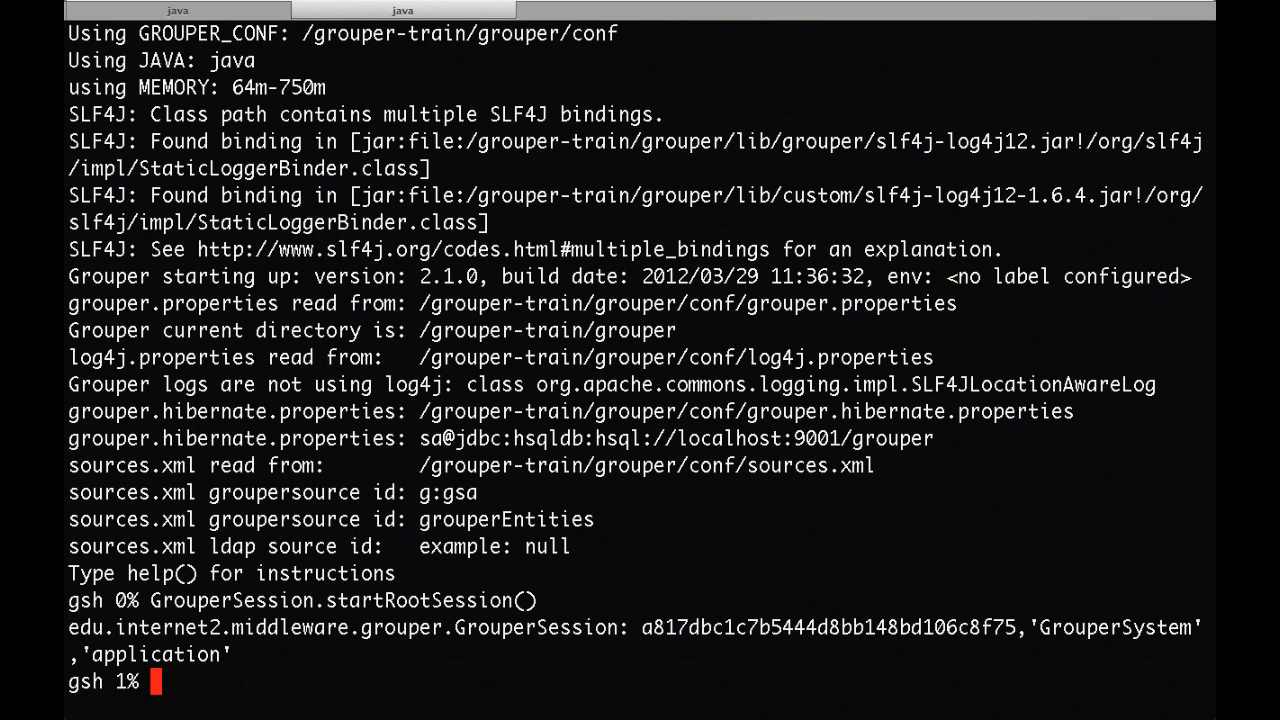
pyautogui.write('subj')
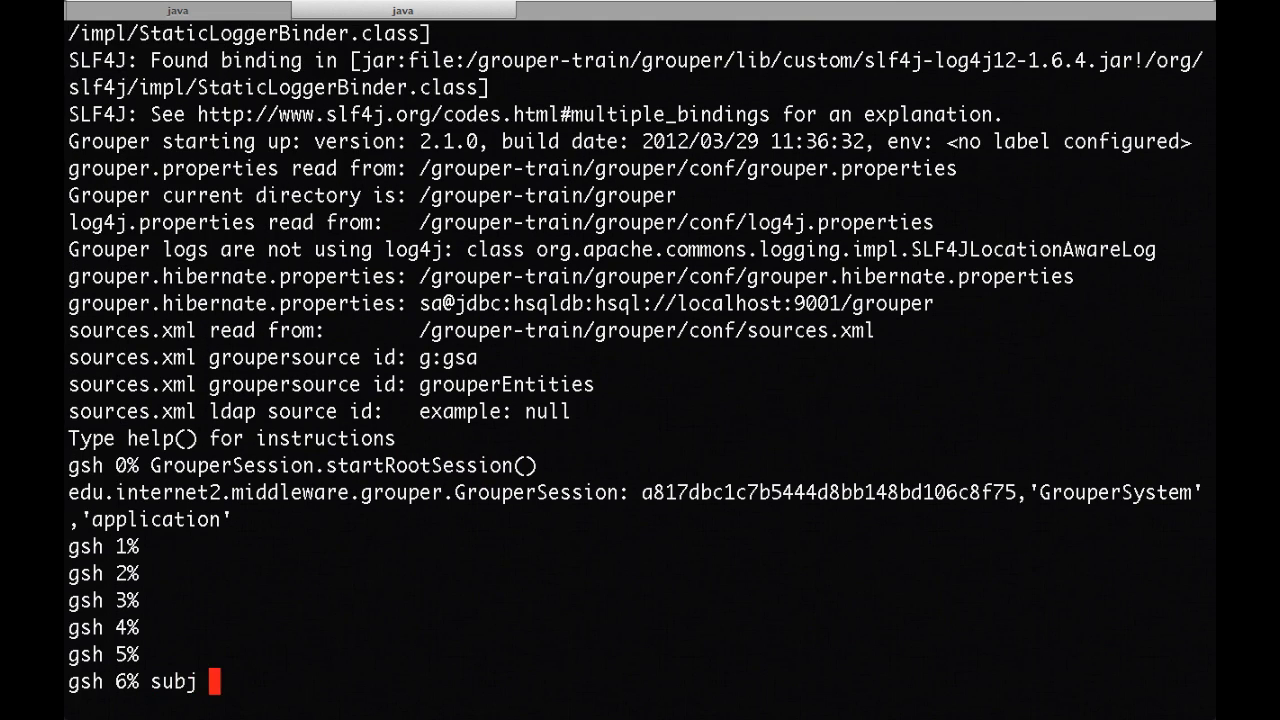
pyautogui.write(' = SubjectF')
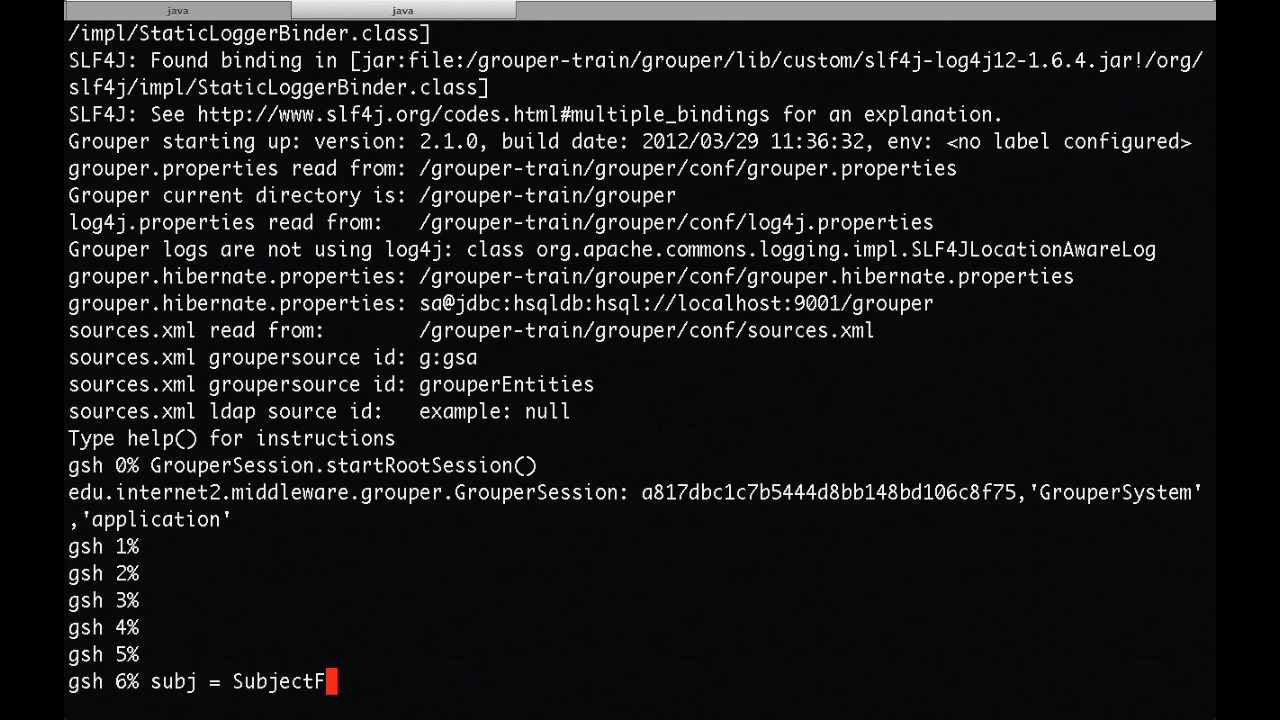
pyautogui.write('inder.findBy')
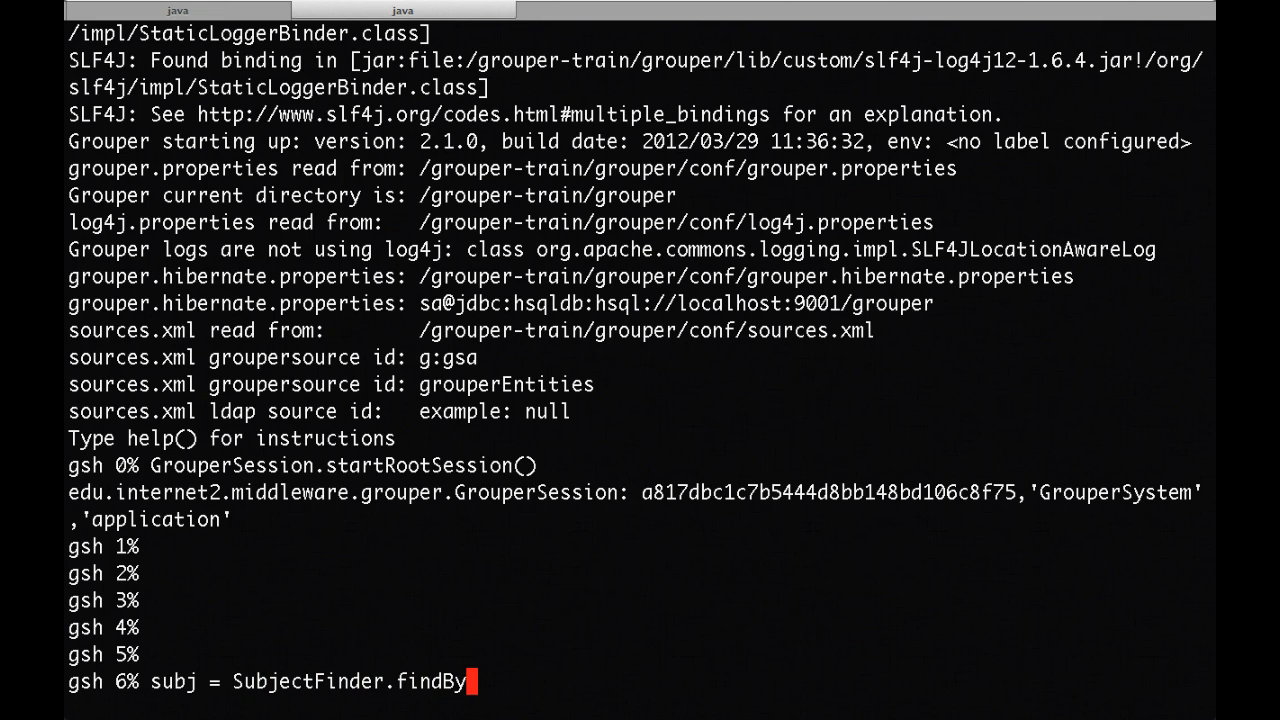
pyautogui.write('IdOrIdentif')
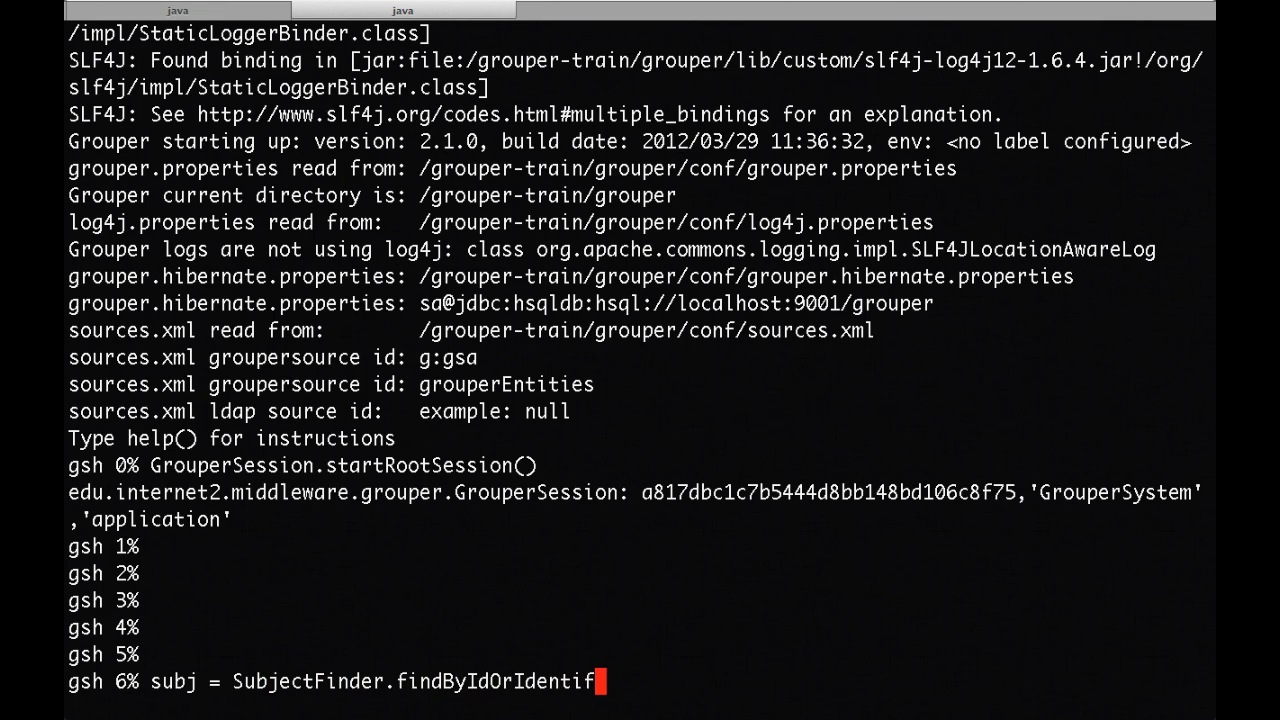
pyautogui.write('ier("shilen')
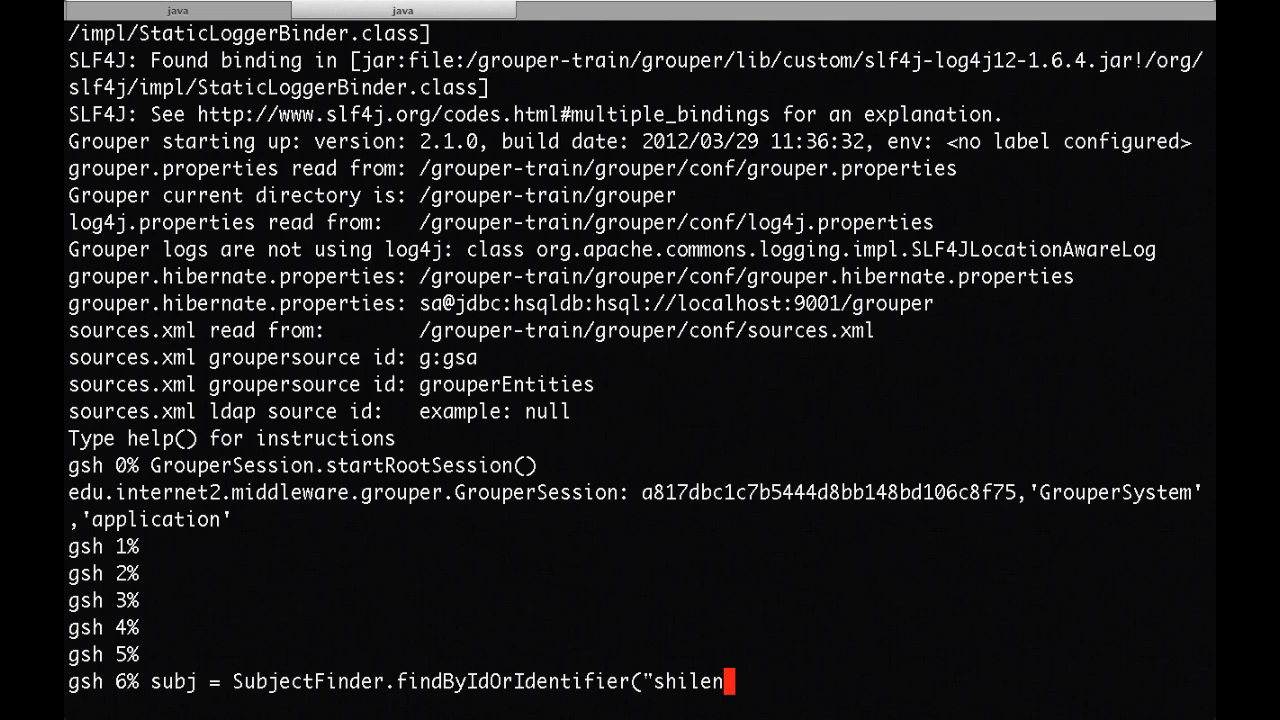
pyautogui.write('", false)')
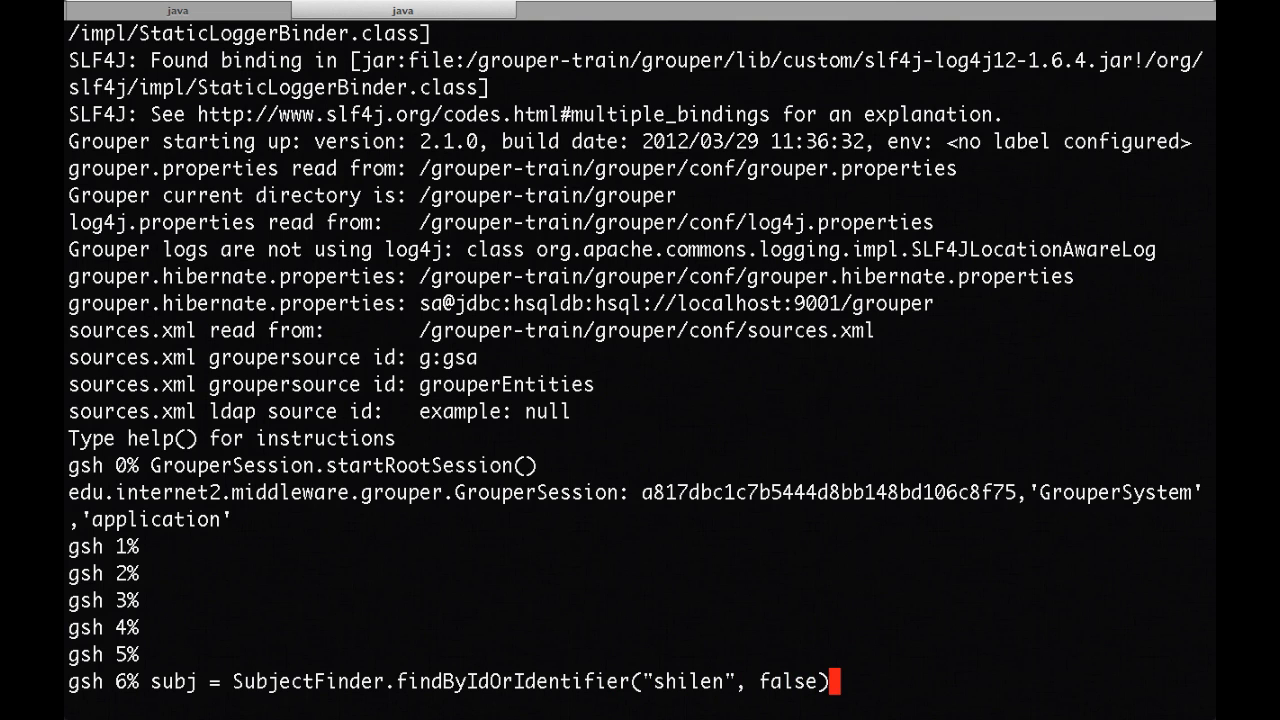
pyautogui.press('Return')
pyautogui.press('Return')
pyautogui.press('Return')
pyautogui.press('Return')
pyautogui.press('Return')
pyautogui.press('Return')
pyautogui.press('Return')
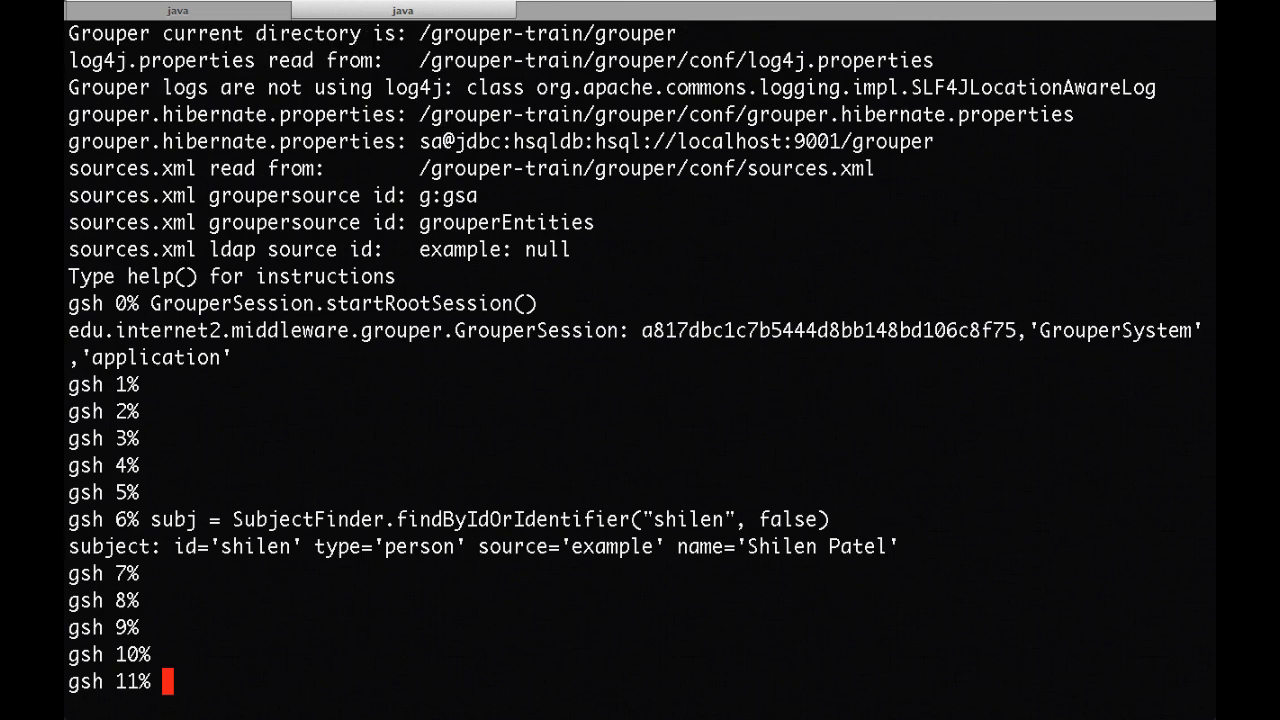
# Step: Run subj.getAttributes, highlight the nameandnetid entry in the output, then quit GSH
pyautogui.write('subj.getAttributes(')
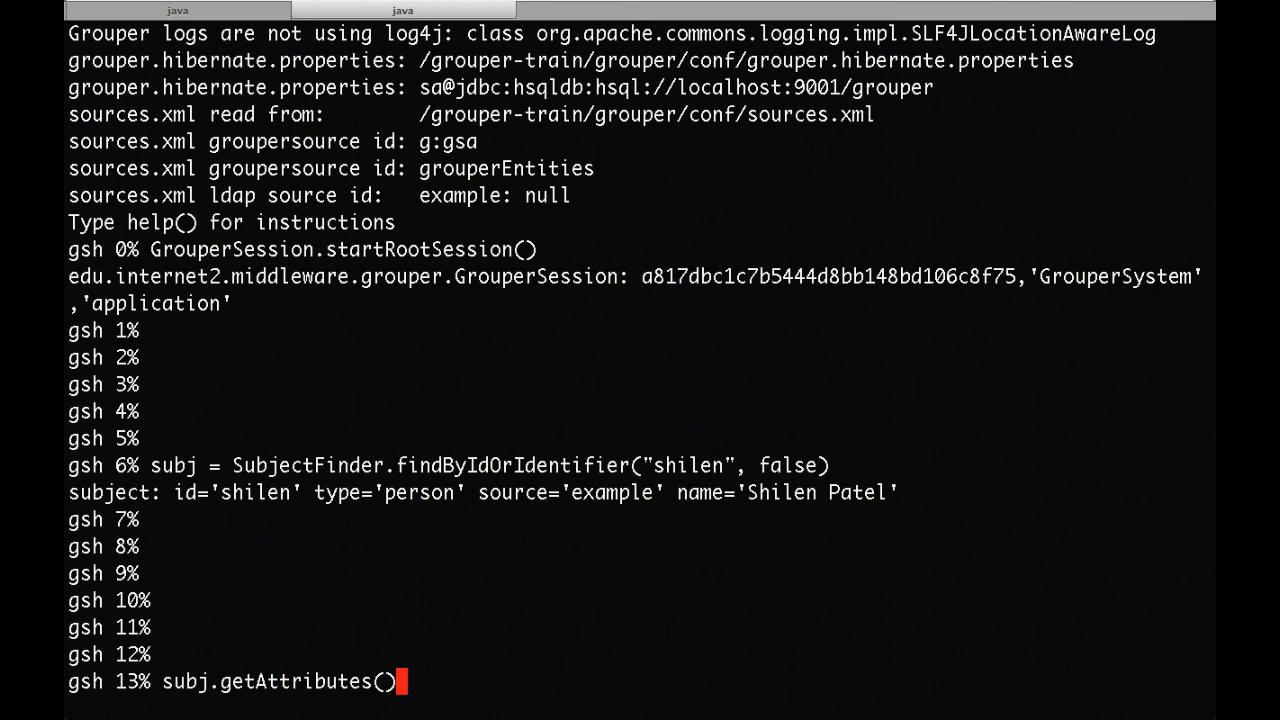
pyautogui.press('Return')
pyautogui.press('Return')
pyautogui.press('Return')
pyautogui.press('Return')
pyautogui.press('Return')
pyautogui.press('Return')
pyautogui.press('Return')
pyautogui.press('Return')
pyautogui.press('Return')
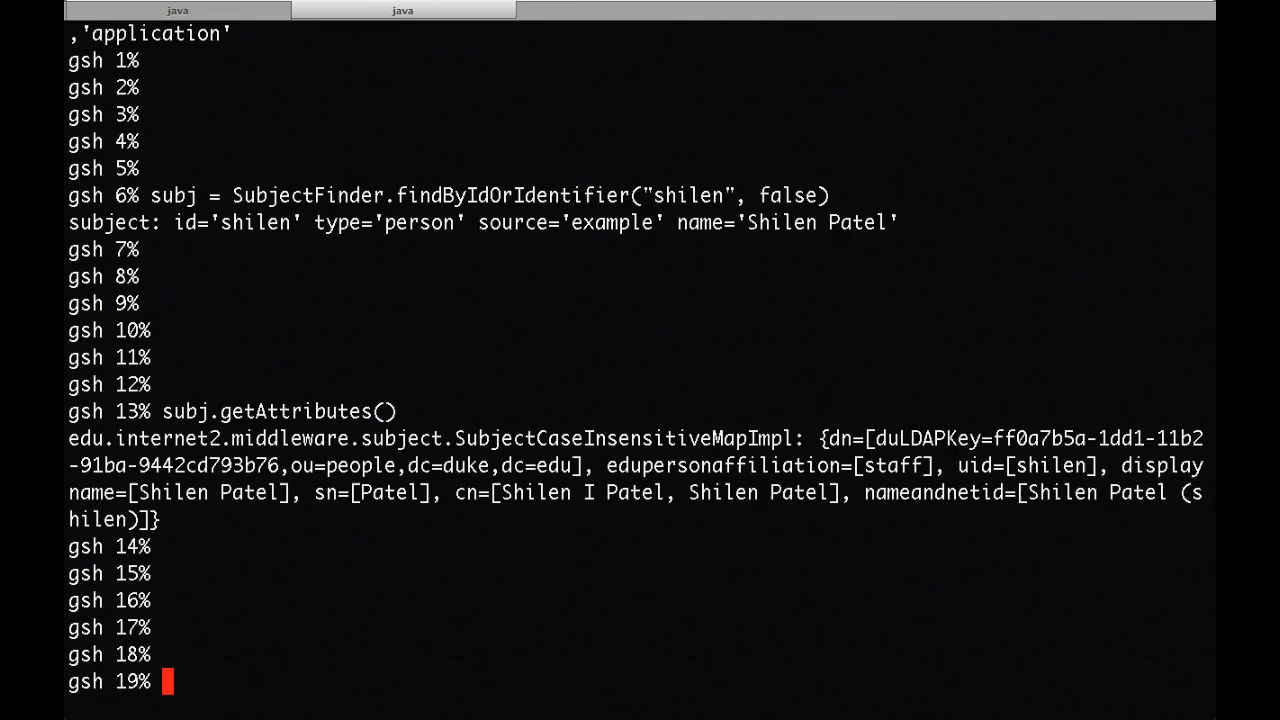
pyautogui.press('Return')
pyautogui.press('Return')
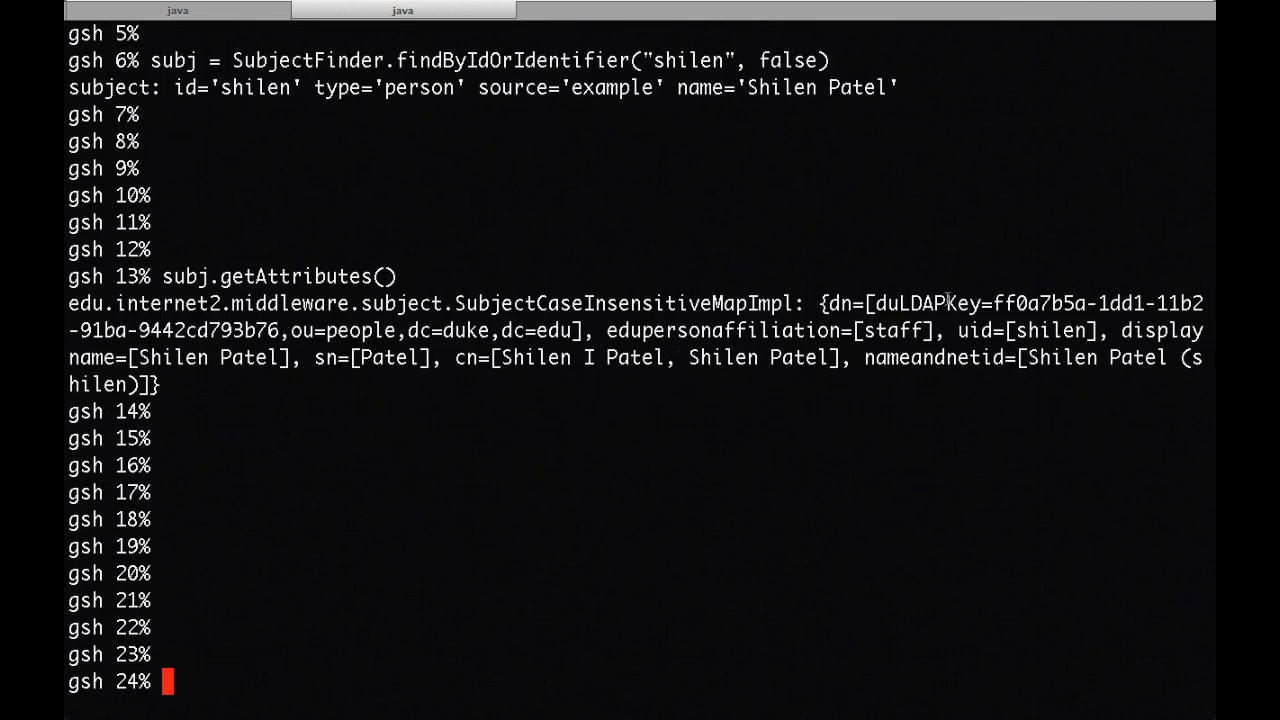
pyautogui.moveTo(866, 358); pyautogui.dragTo(138, 384)
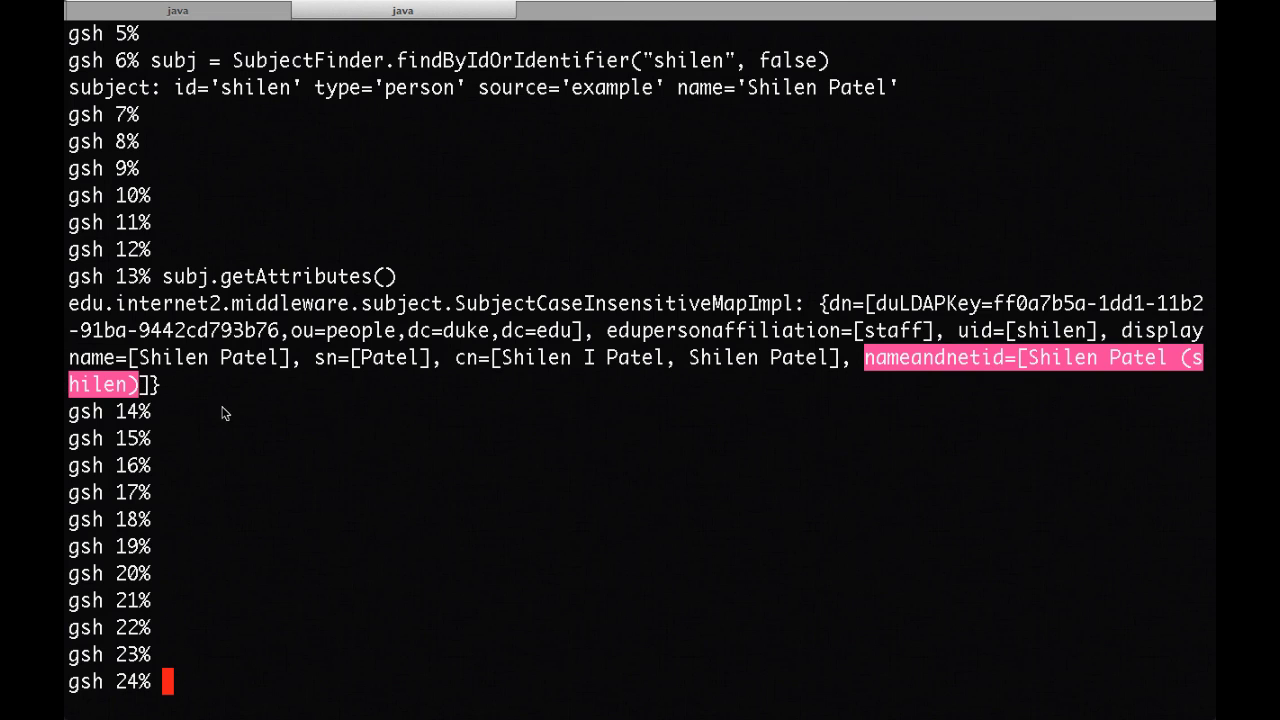
pyautogui.click(276, 419)
pyautogui.write('quit')
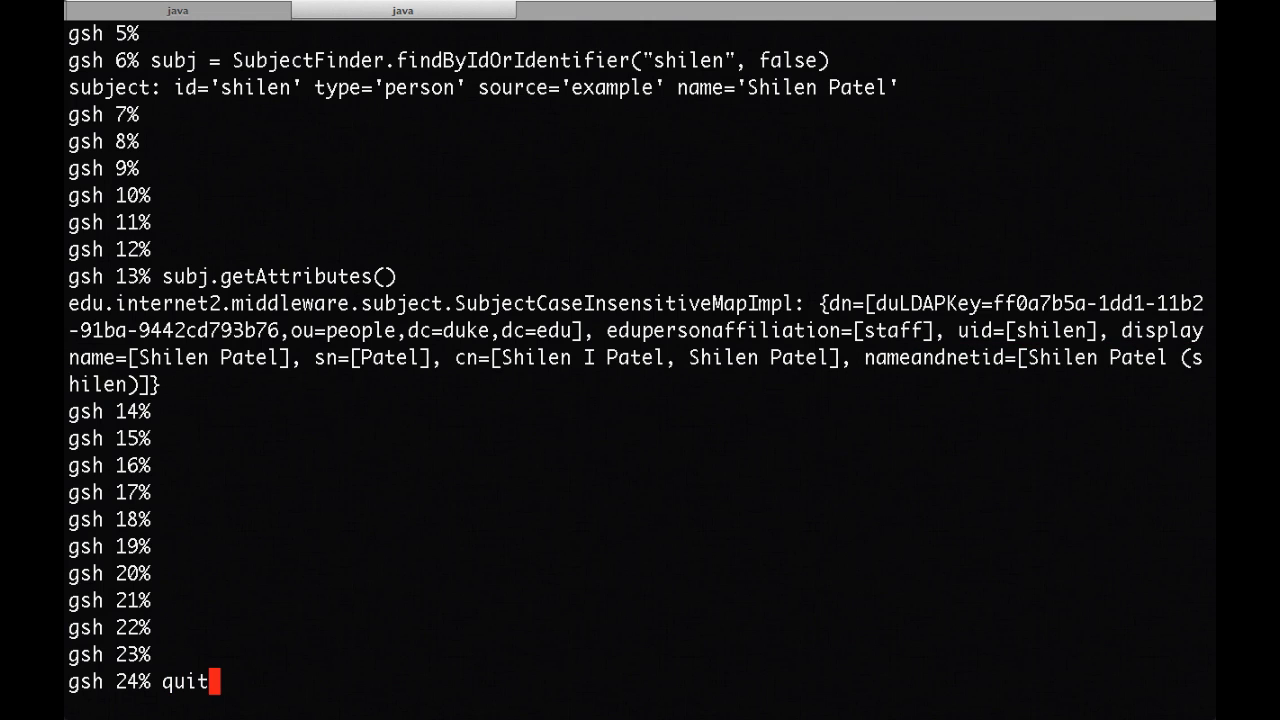
pyautogui.press('Return')
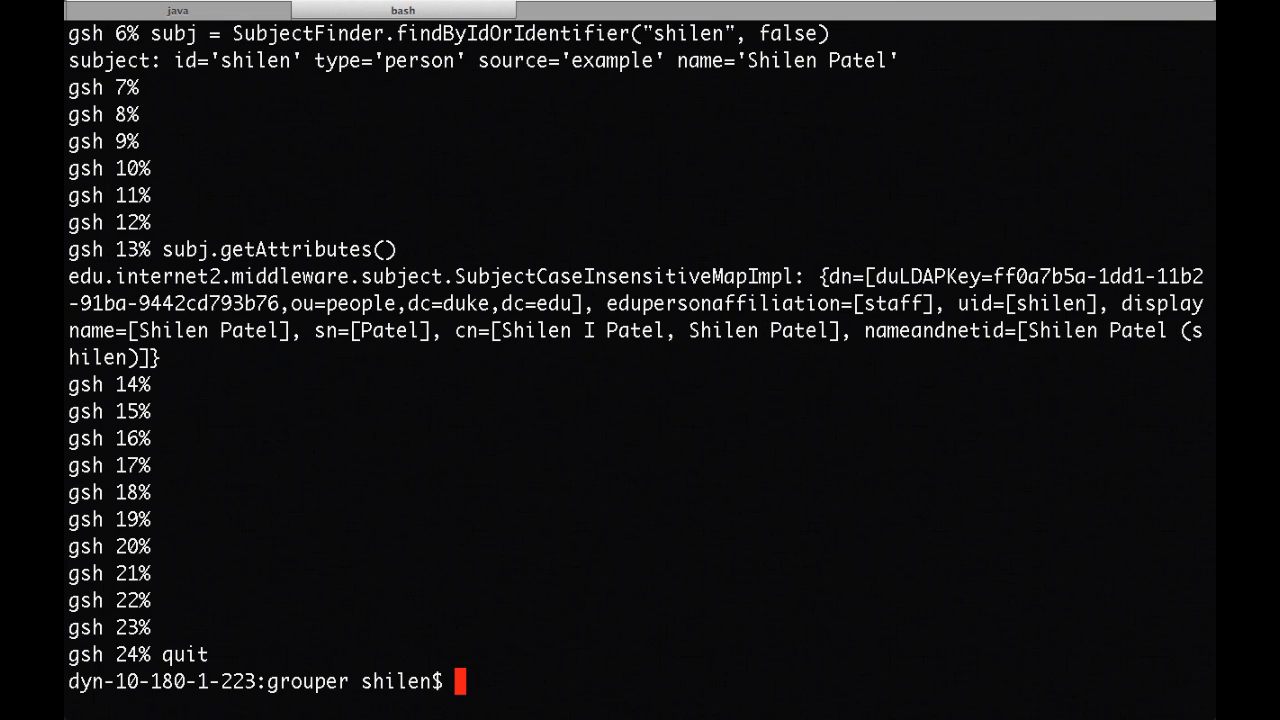
# Step: Return to PowerPoint and show slide 5, Internal Attributes in the Subject API
pyautogui.press('super+Tab')
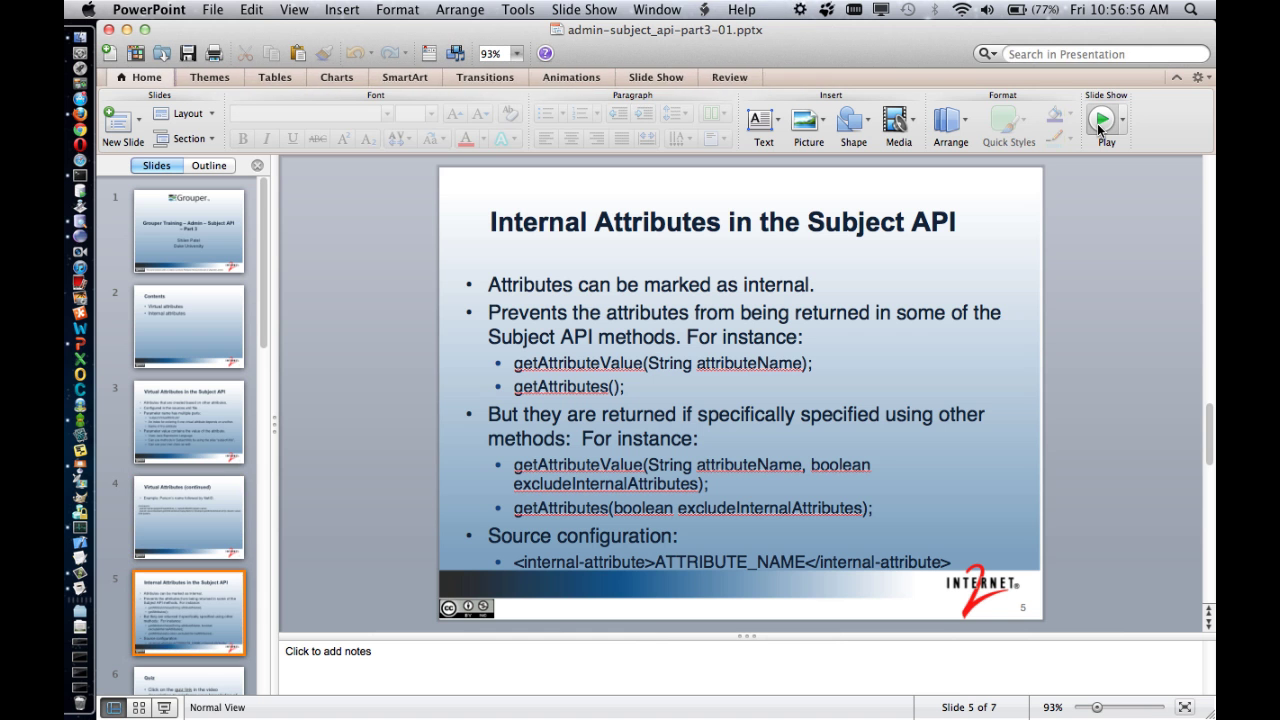
# Step: Reopen conf/sources.xml in vim at the line after the init-param block
pyautogui.hotkey('ctrl', 'Left')
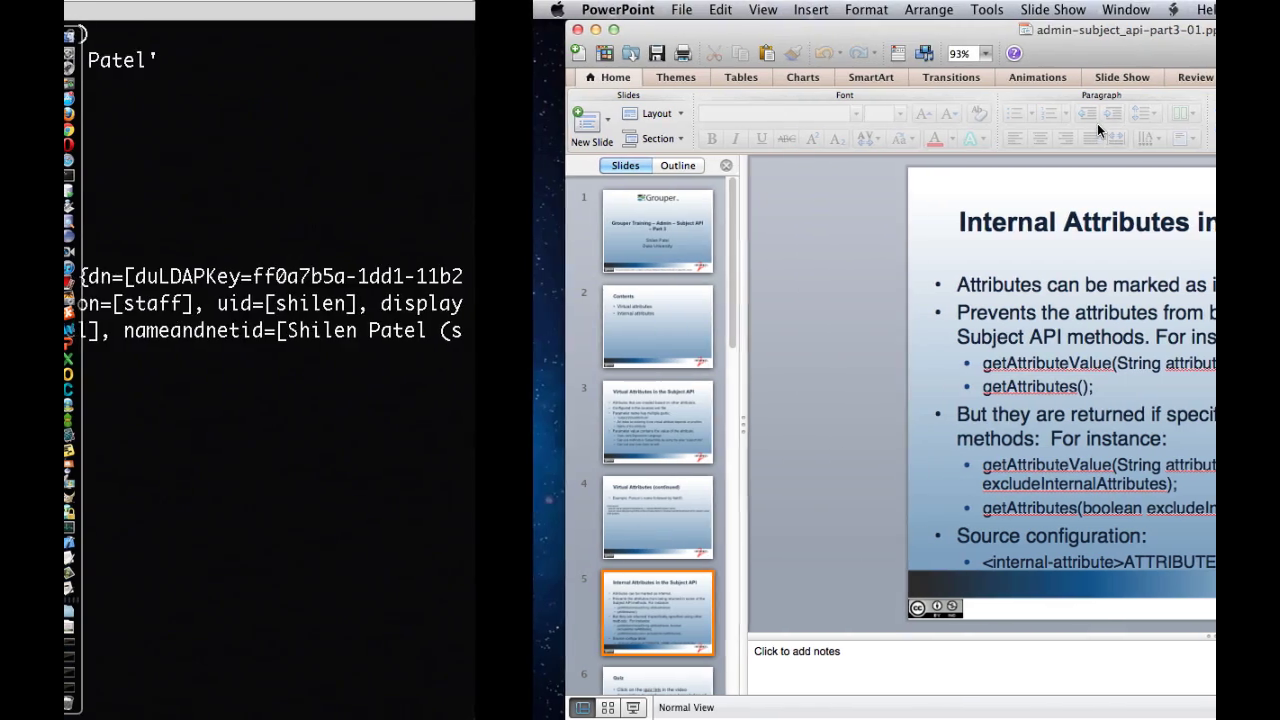
pyautogui.write('vi conf/sources.xml')
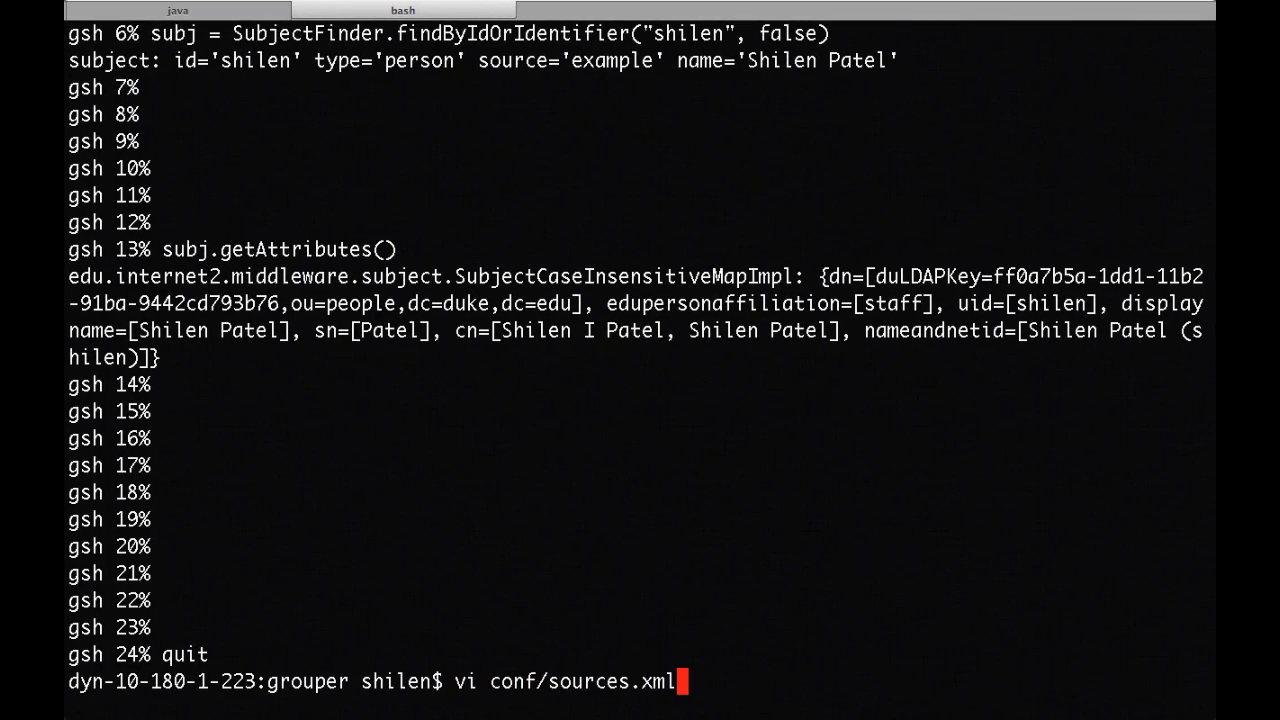
pyautogui.press('Return')
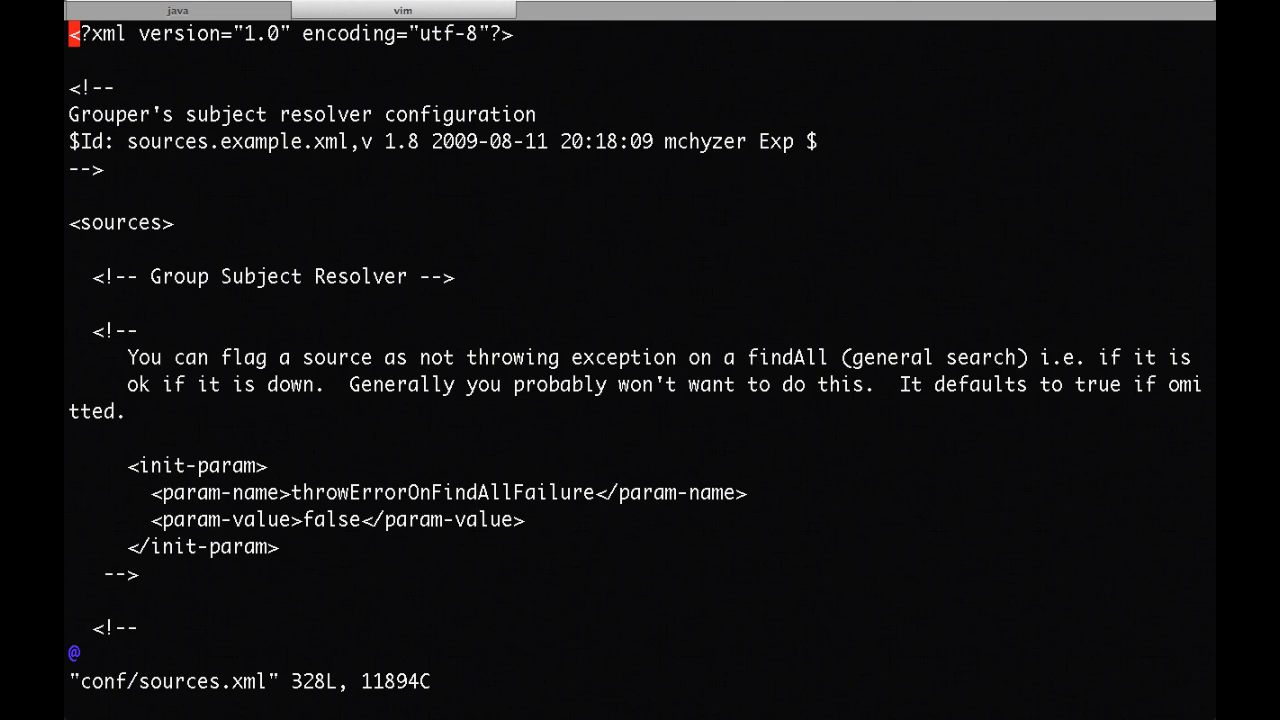
pyautogui.hotkey('shift', 'g')
pyautogui.press('k')
pyautogui.press('k')
pyautogui.press('k')
pyautogui.press('k')
pyautogui.press('k')
pyautogui.press('k')
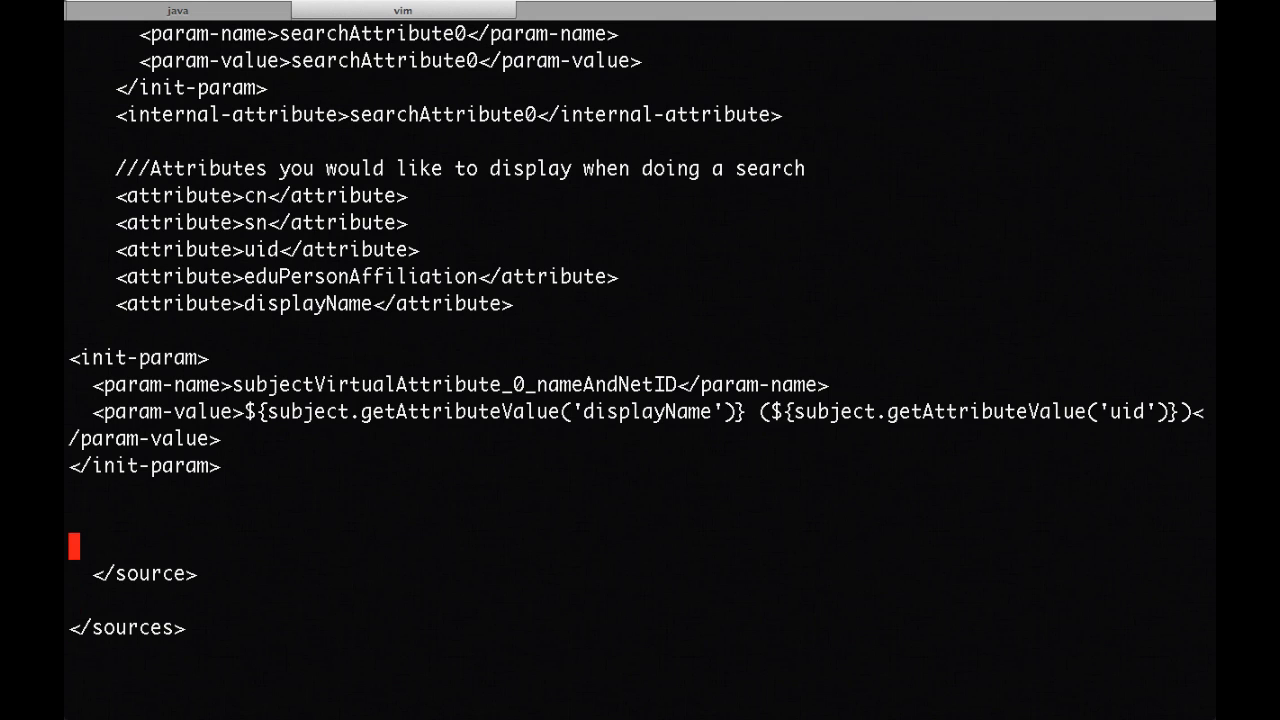
# Step: Add <internal-attribute>nameAndNetID</internal-attribute> below the init-param block and save with :w
pyautogui.press('o')
pyautogui.press('Return')
pyautogui.write('<in')
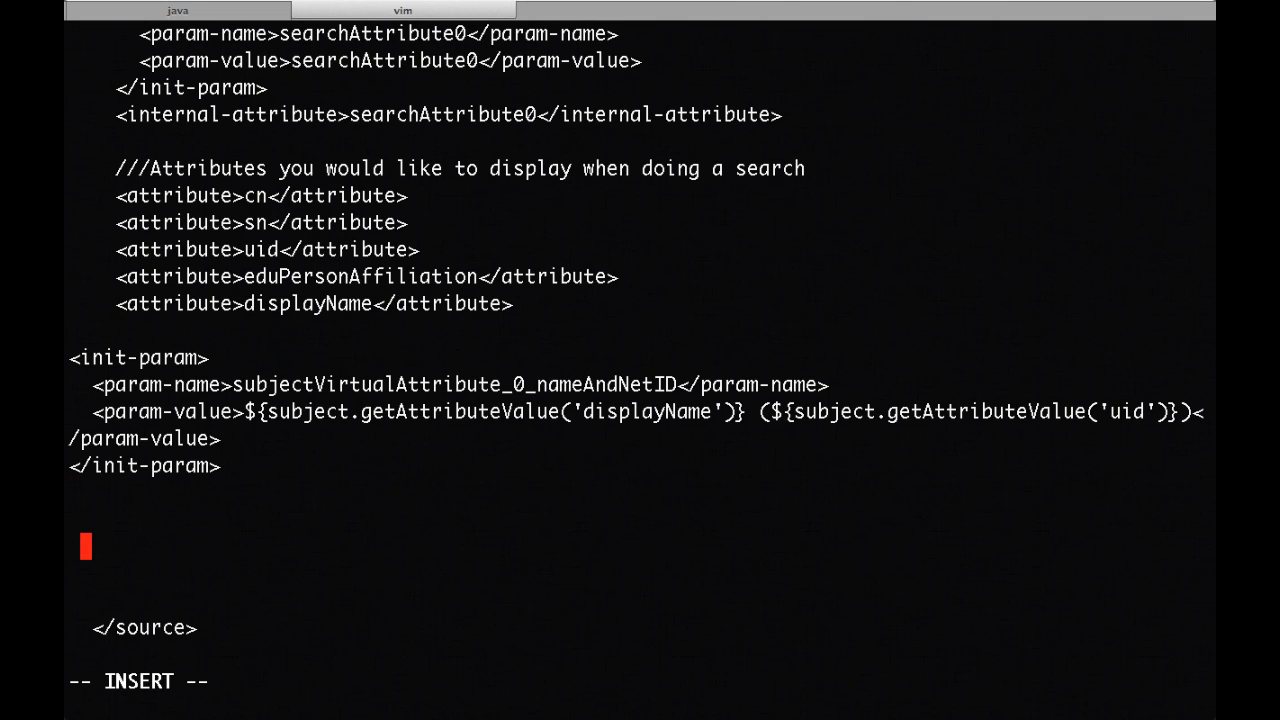
pyautogui.write('ternal')
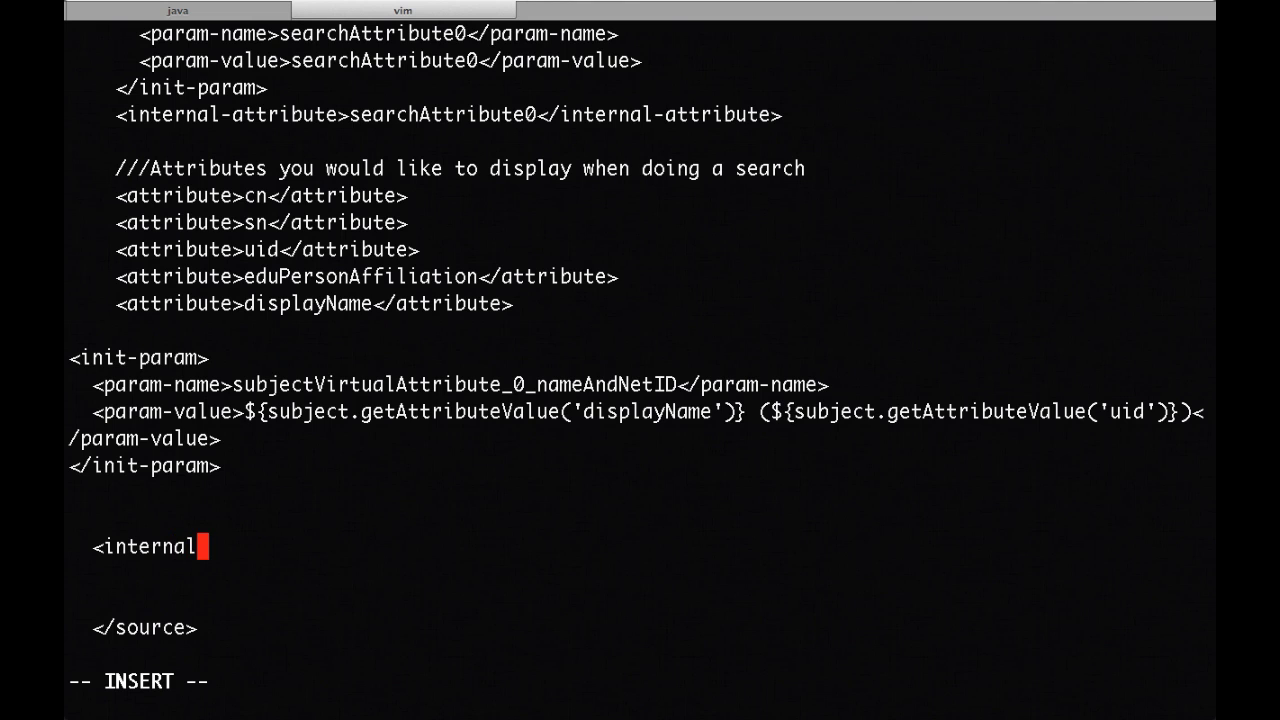
pyautogui.write('-attribute>')
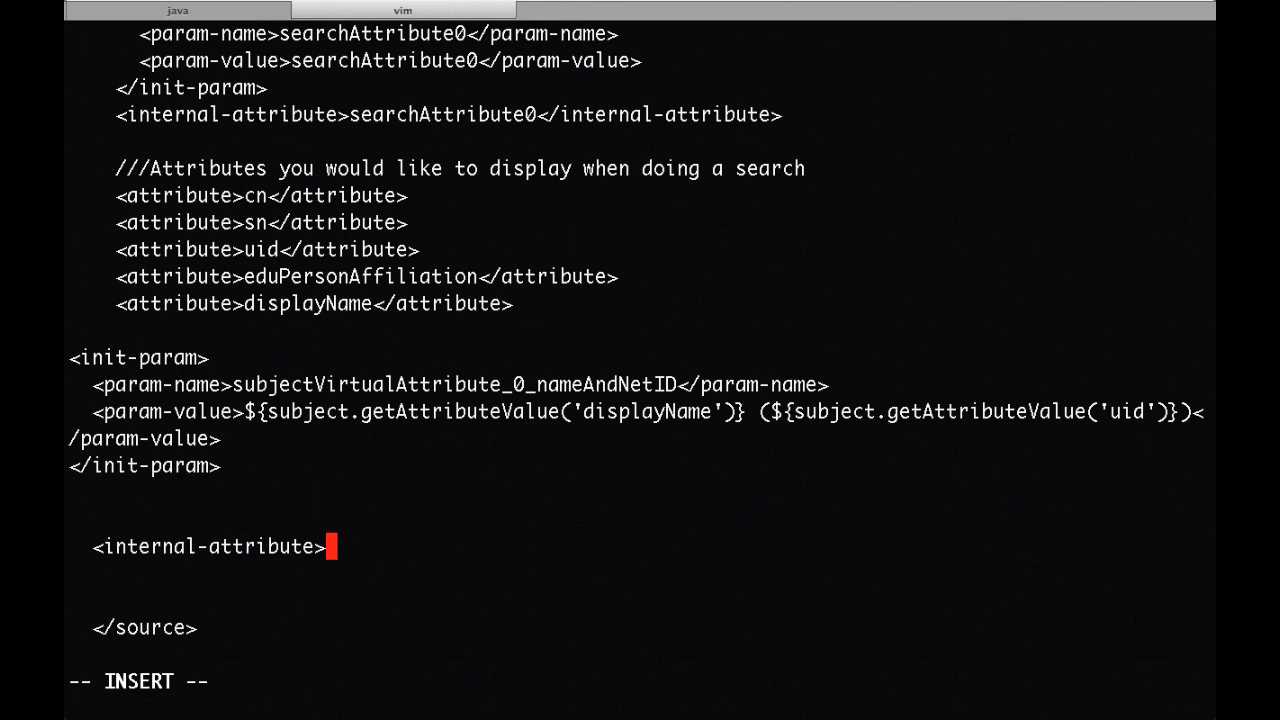
pyautogui.write('nameAnd')
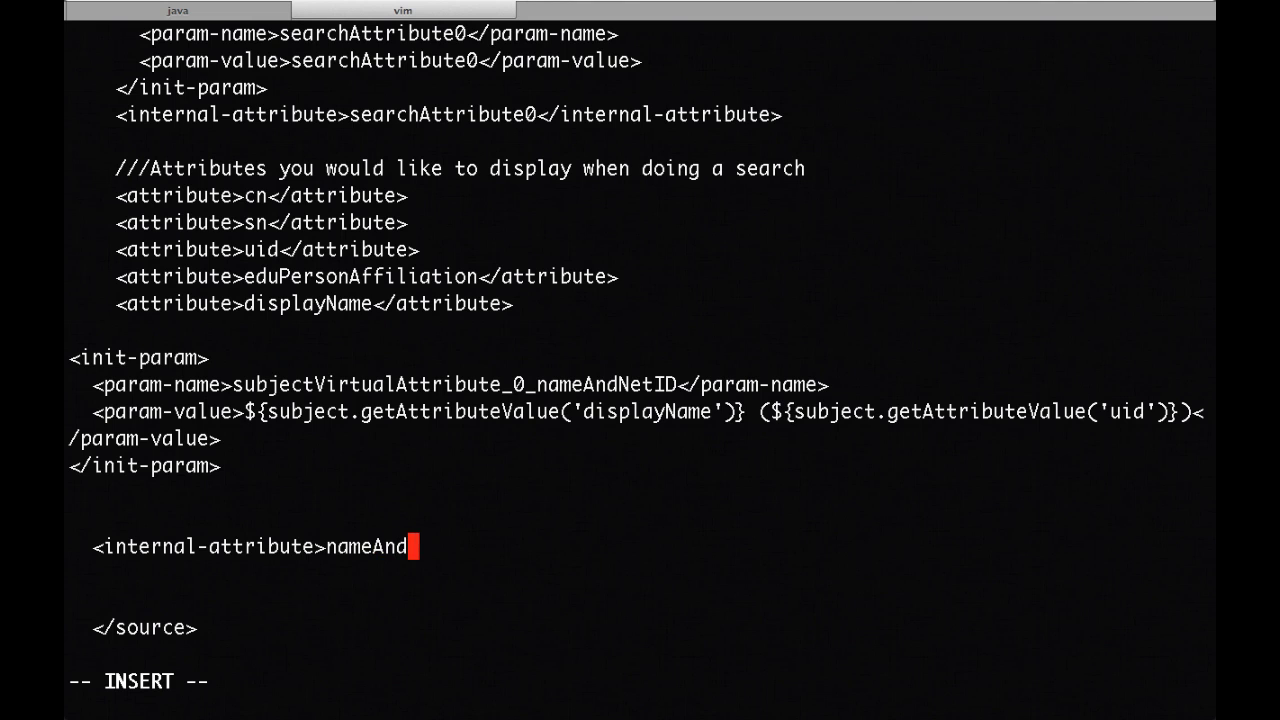
pyautogui.write('NetID</')
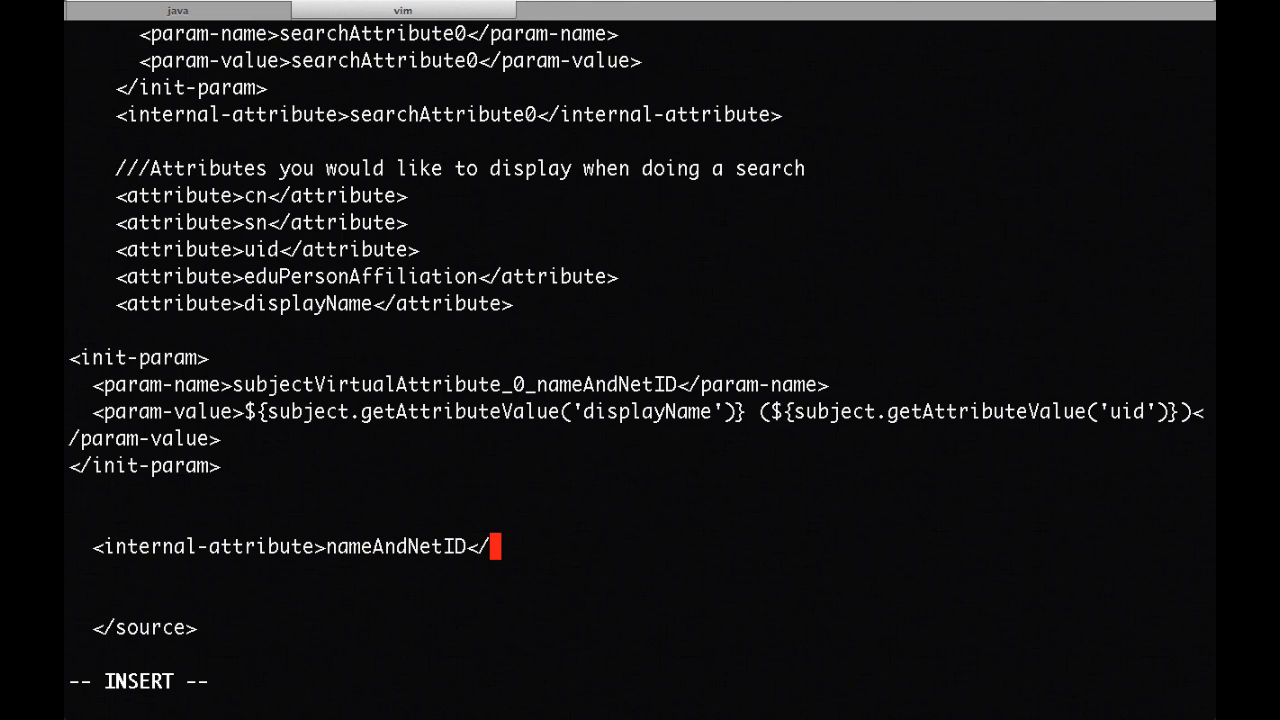
pyautogui.write('internal-attri')
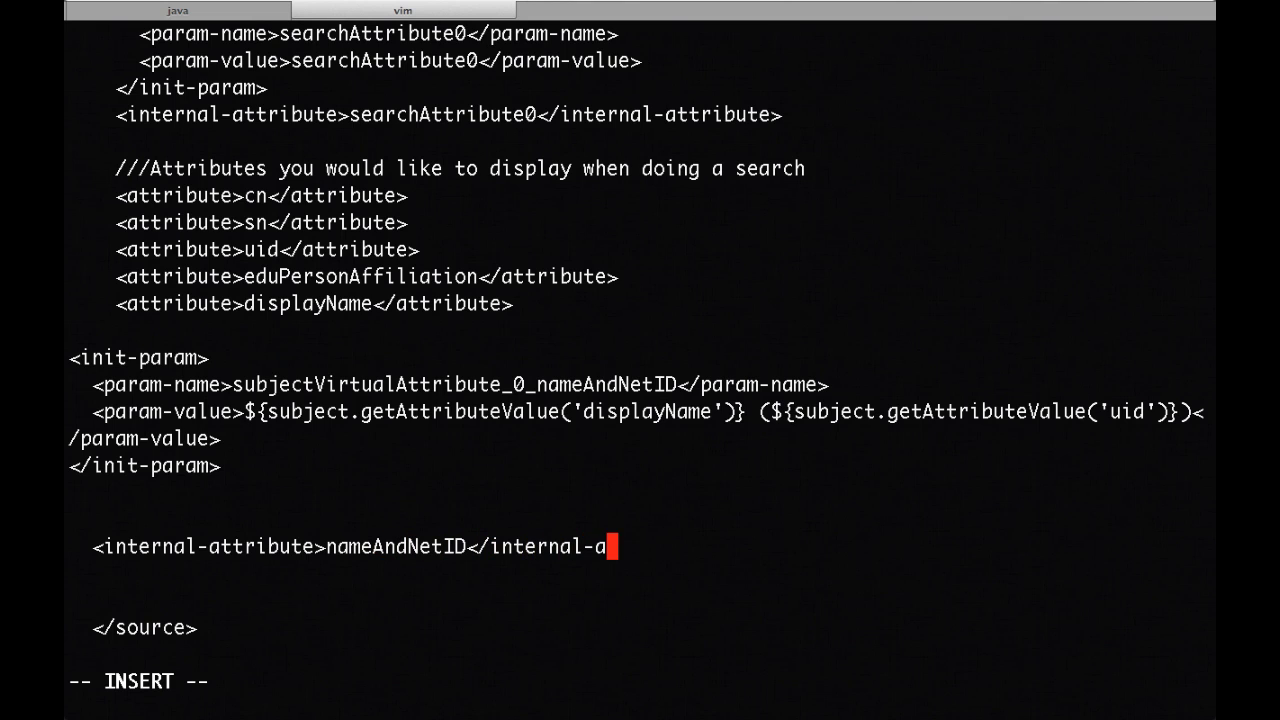
pyautogui.write('bute>')
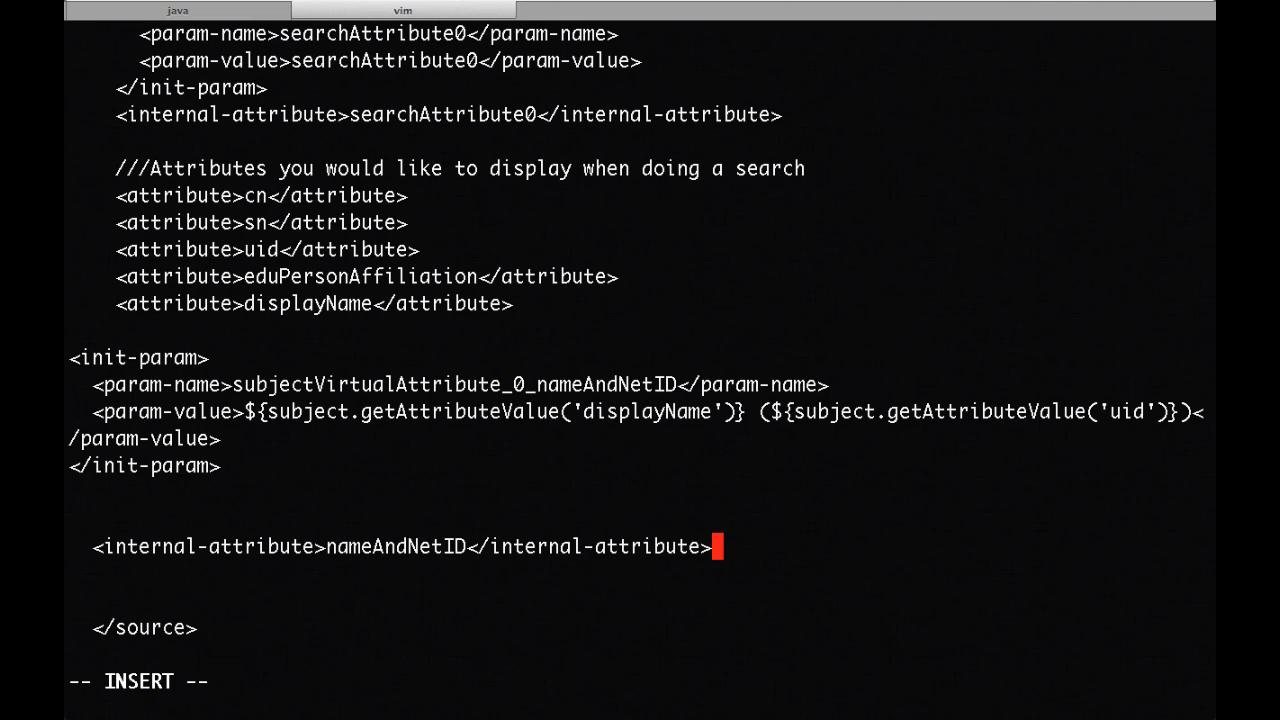
pyautogui.press('Escape')
pyautogui.write(':w')
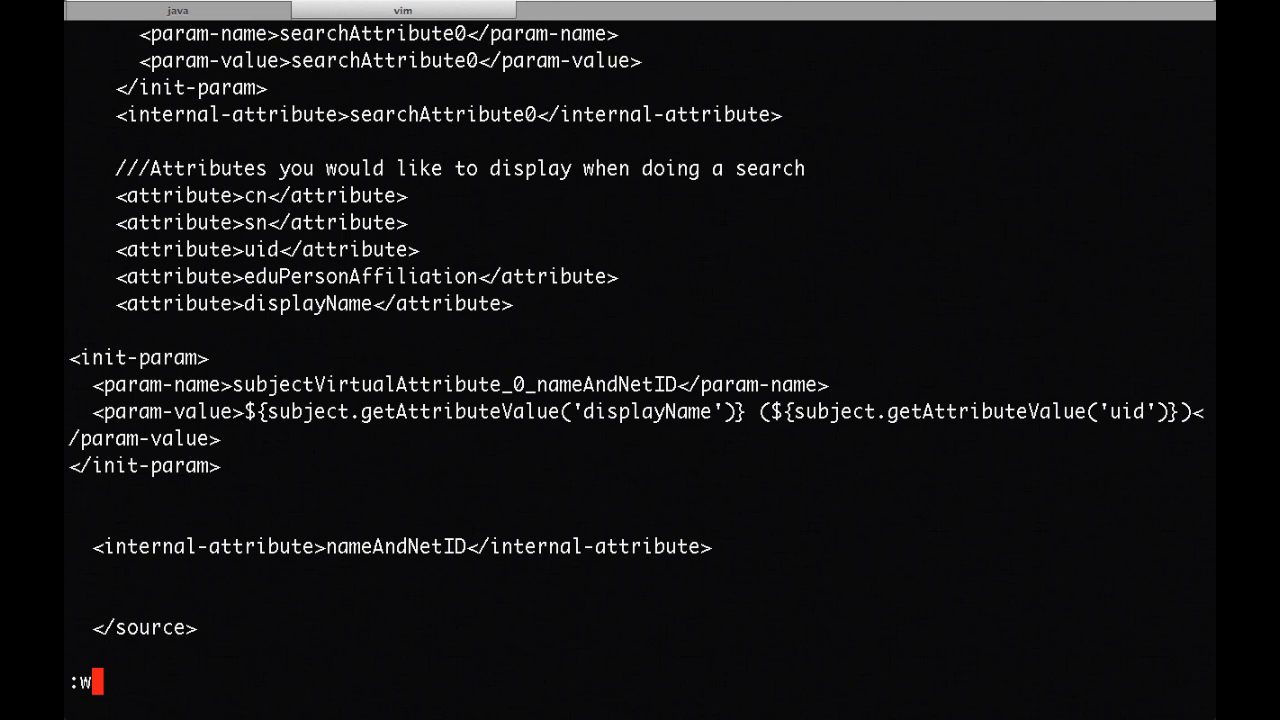
pyautogui.press('Return')
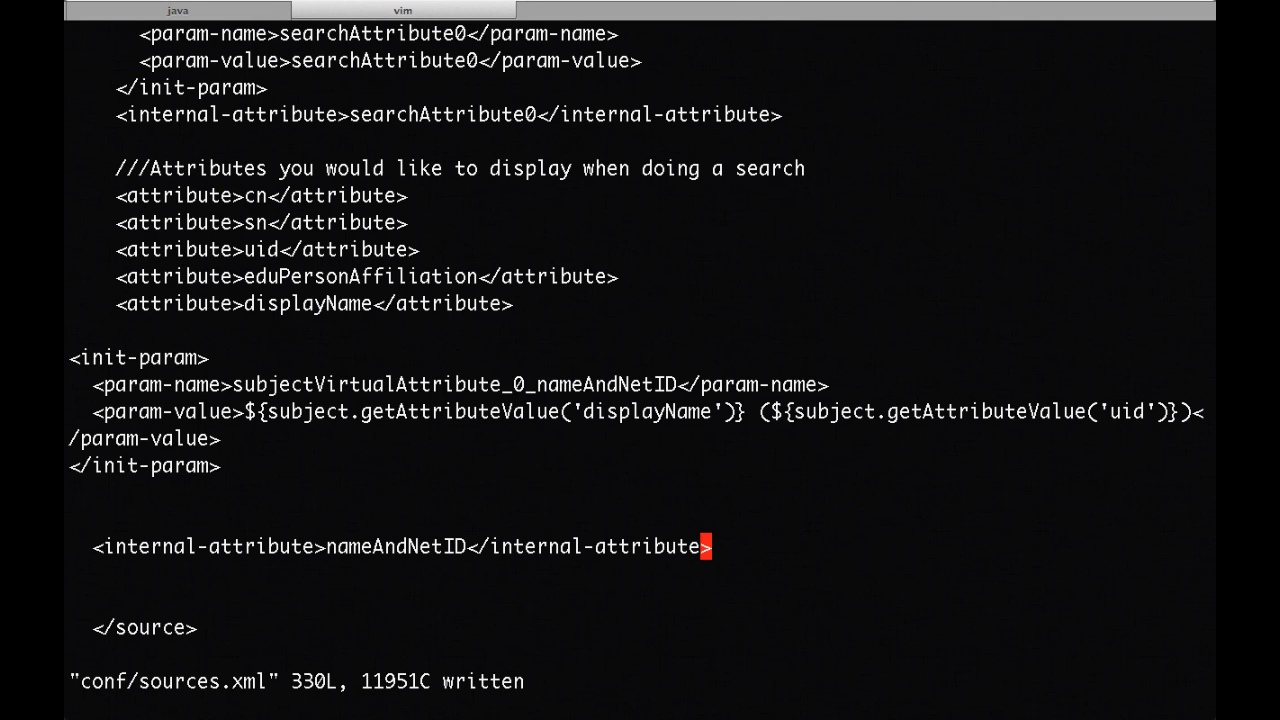
# Step: Quit vim with :q and relaunch the Grouper Shell with ./bin/gsh.sh
pyautogui.write(':q')
pyautogui.press('Return')
pyautogui.write('./bin/gsh.sh')
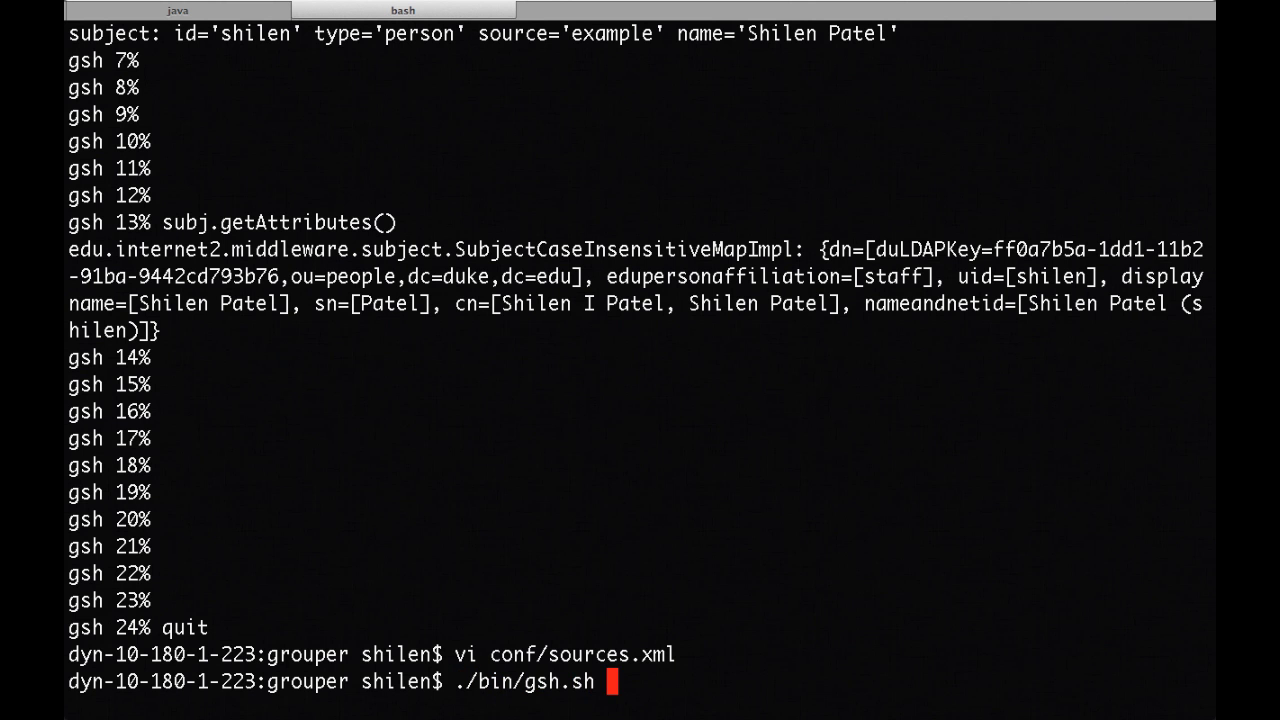
pyautogui.press('Return')
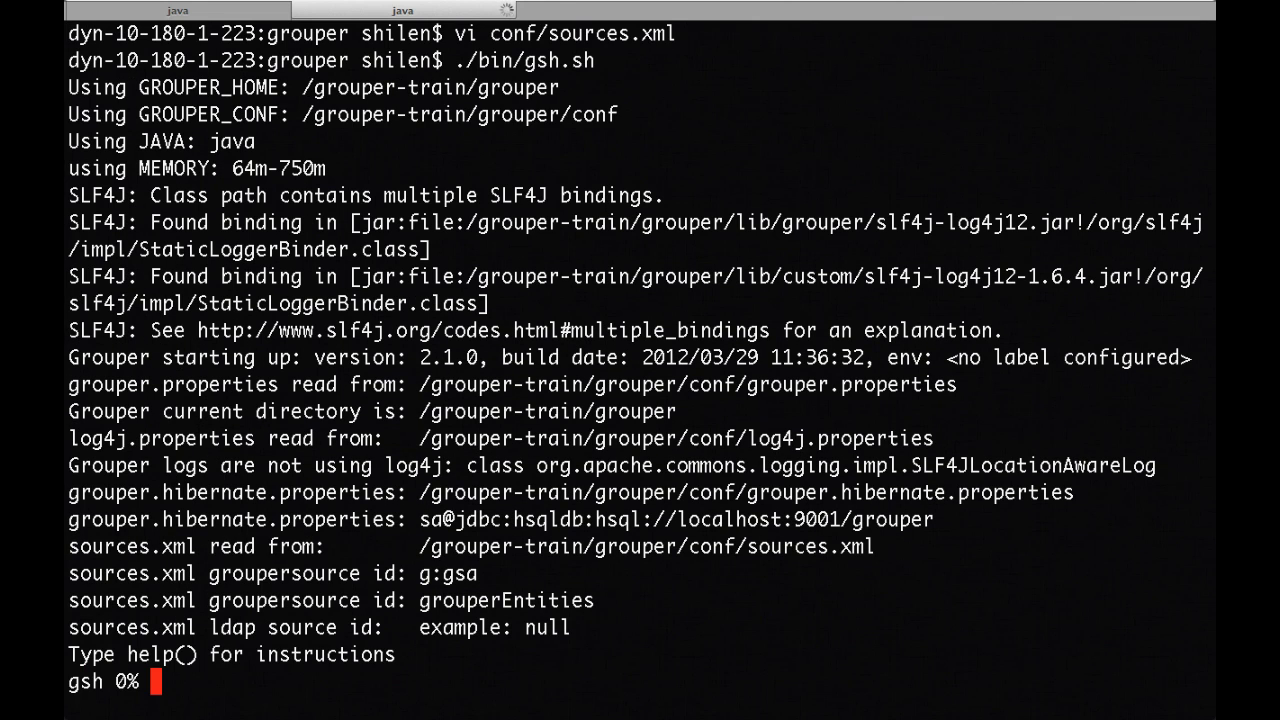
pyautogui.press('Return')
pyautogui.press('Return')
pyautogui.press('Return')
# Step: Start a root session and load the demo user's subject into subj with findByIdOrIdentifier
pyautogui.write('Group')
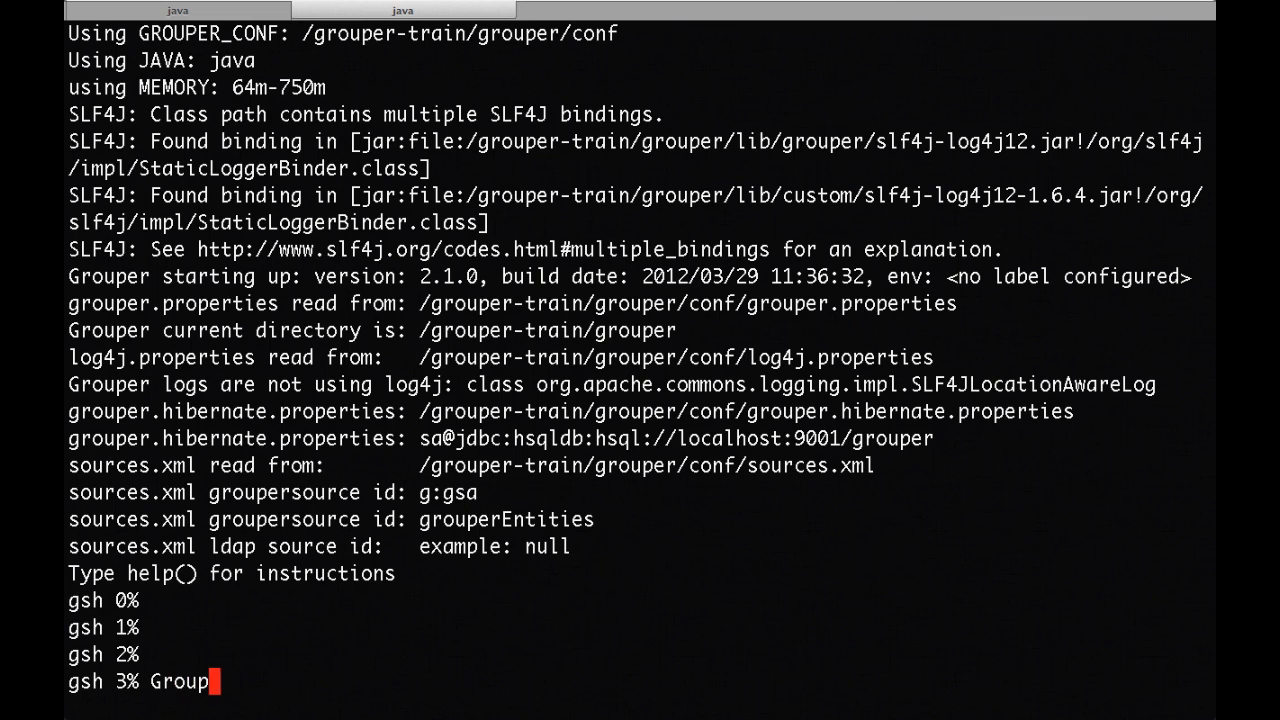
pyautogui.write('erSession.start')
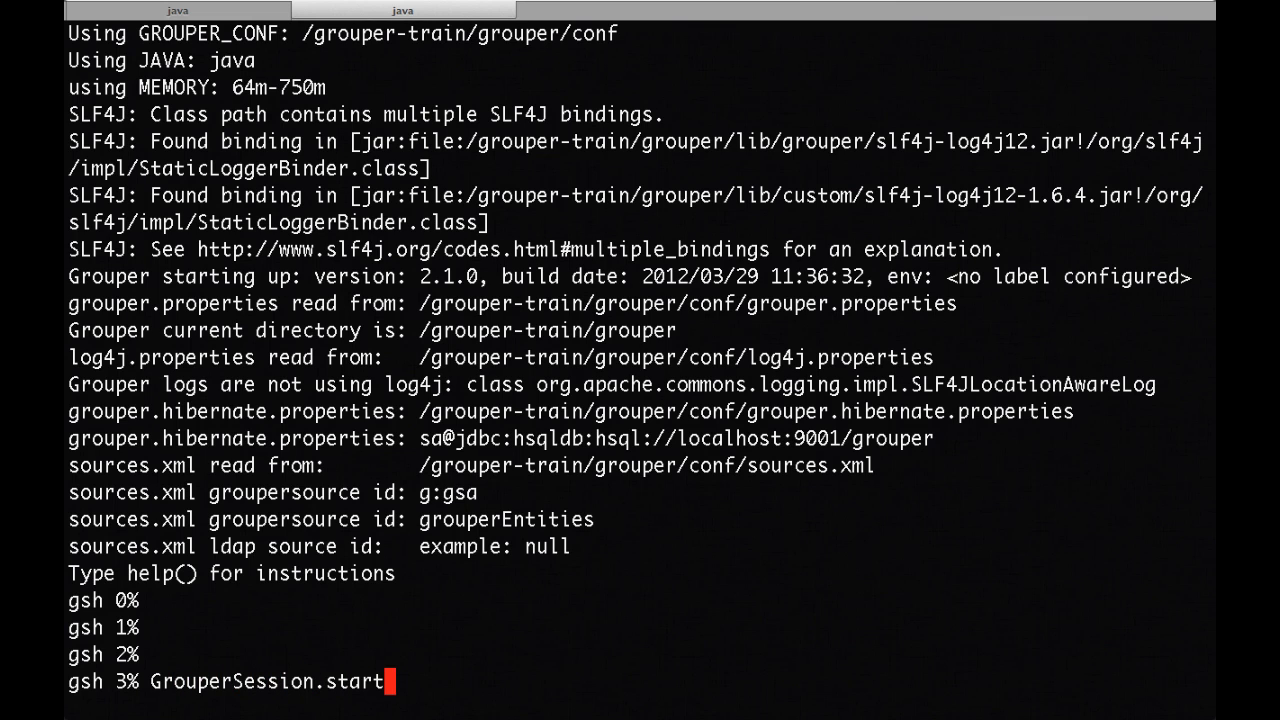
pyautogui.write('RootSession()')
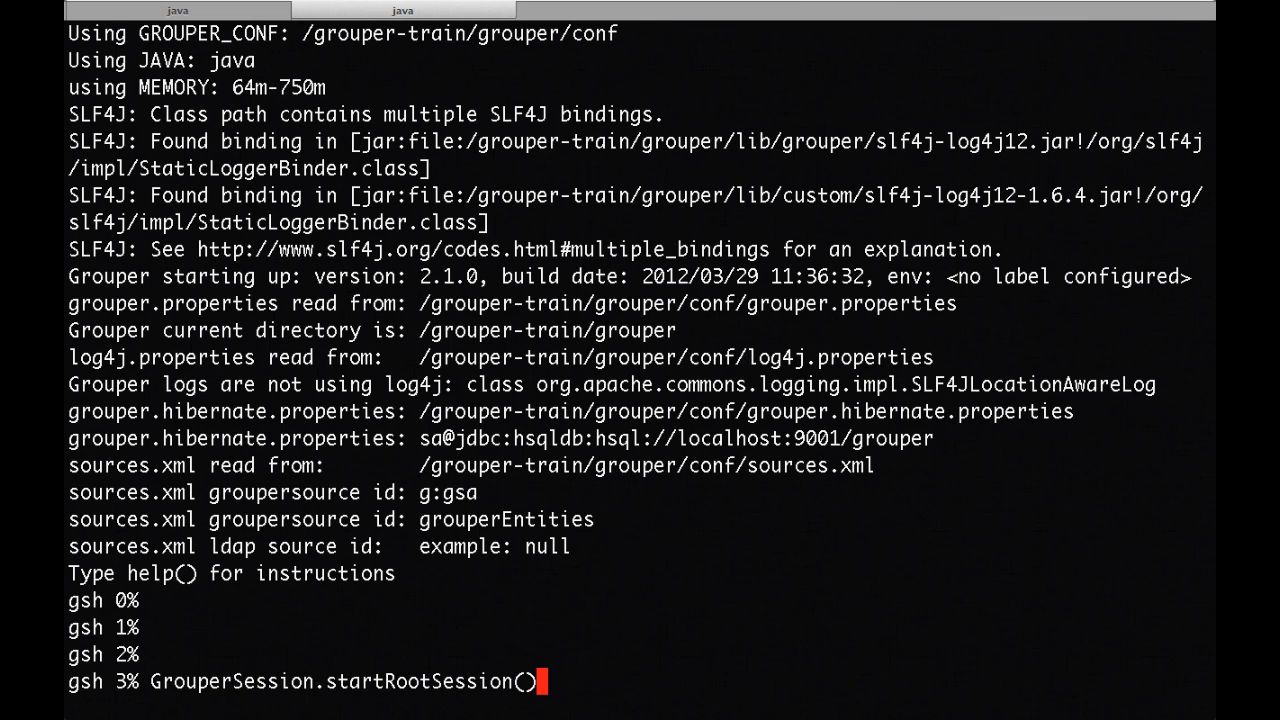
pyautogui.press('Return')
pyautogui.press('Return')
pyautogui.press('Return')
pyautogui.write('subj = ')
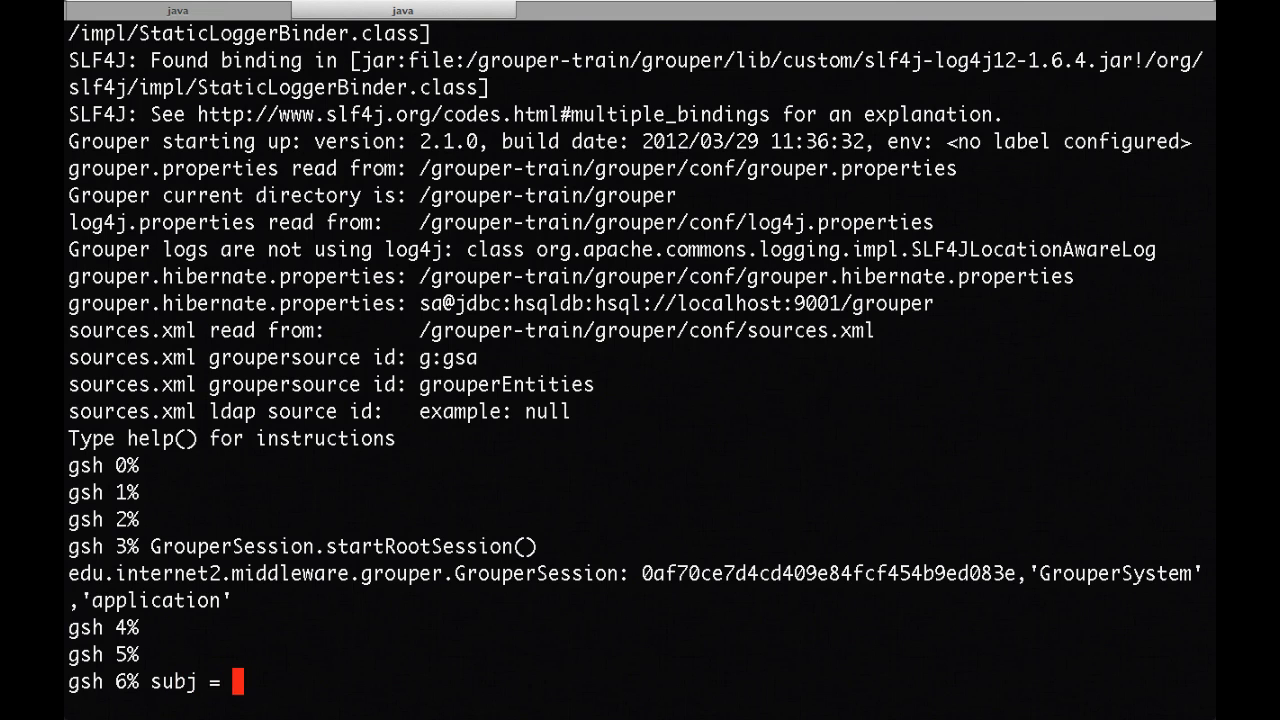
pyautogui.write('SubjectFinder.fin')
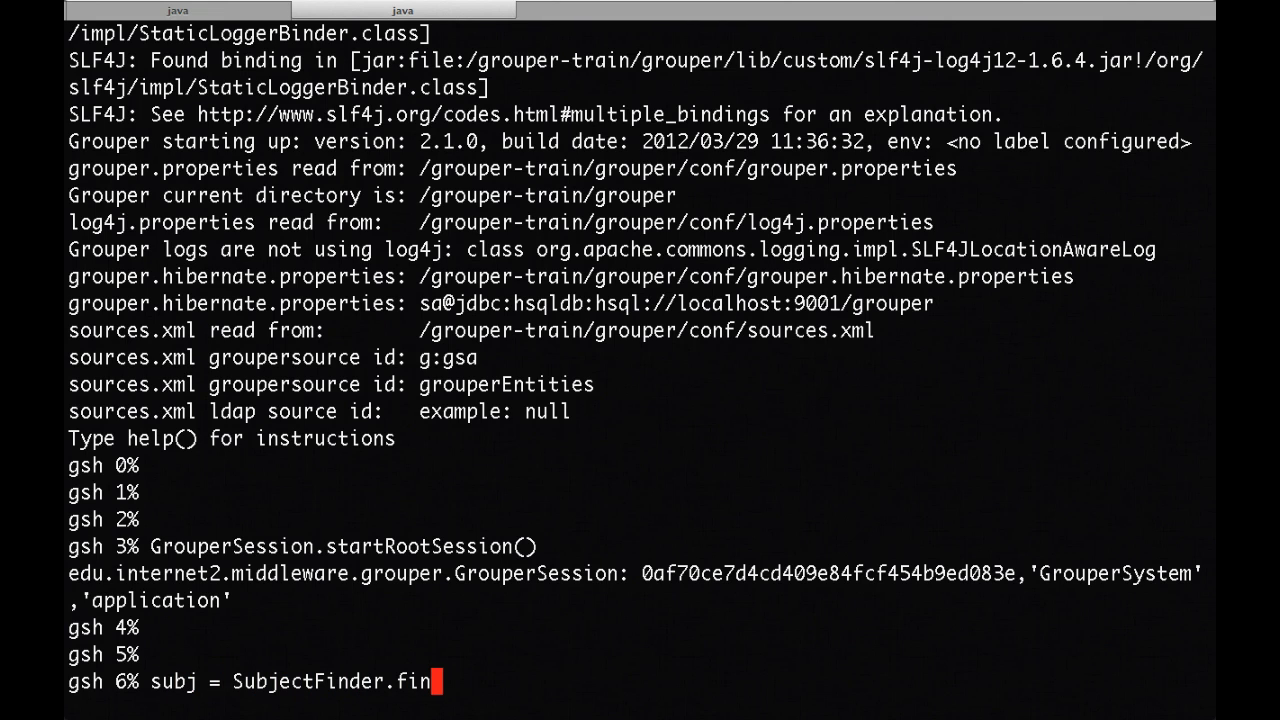
pyautogui.write('dByIdOrIdentif')
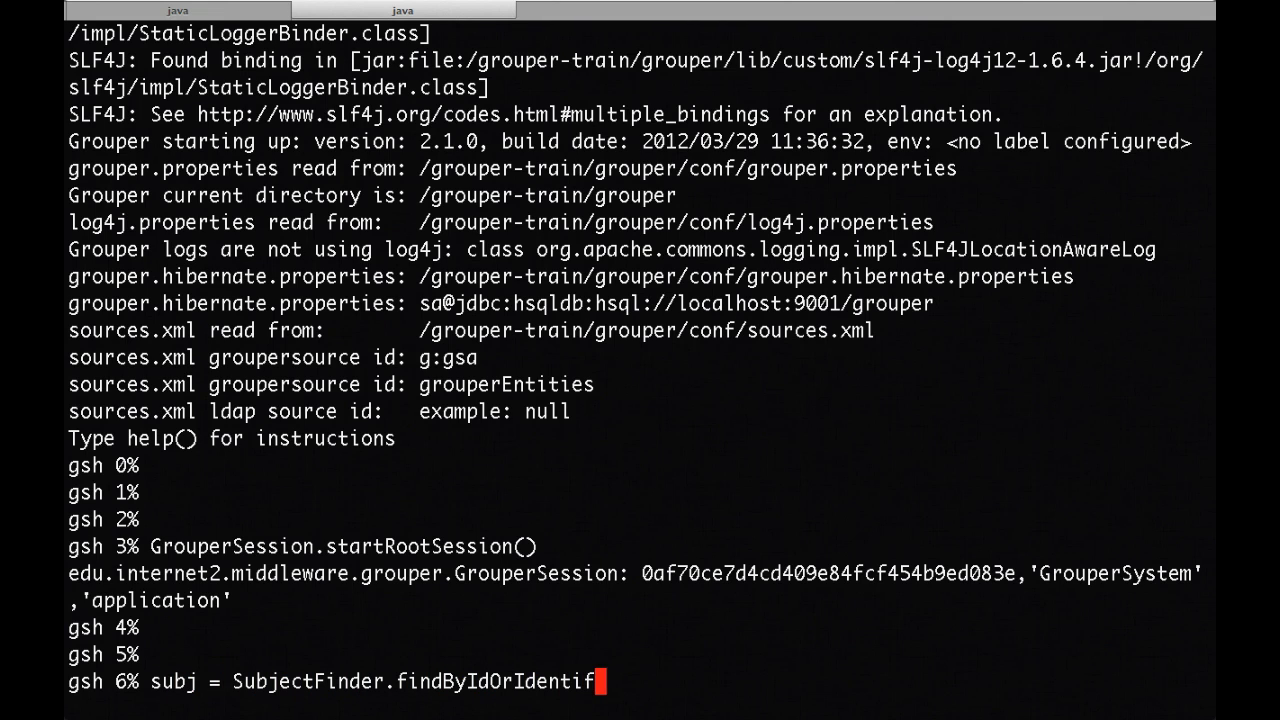
pyautogui.write('ier("shilen", false)')
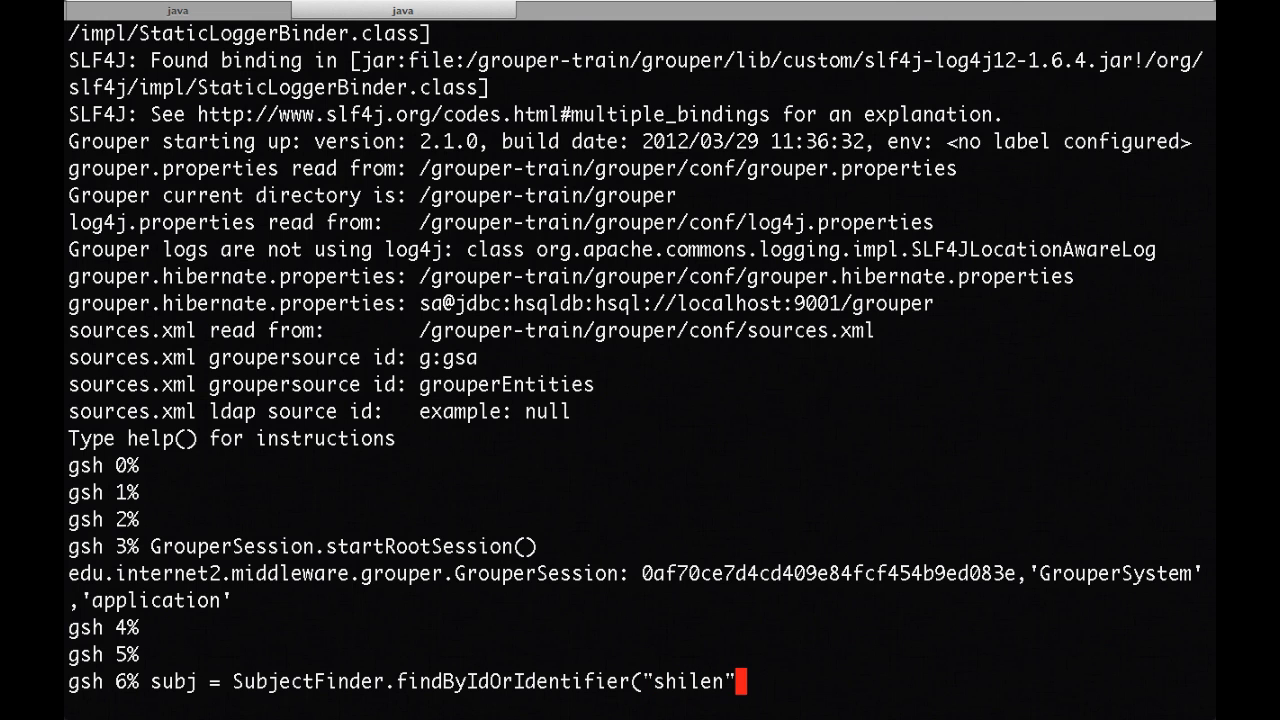
pyautogui.press('Return')
pyautogui.press('Return')
pyautogui.press('Return')
pyautogui.press('Return')
pyautogui.press('Return')
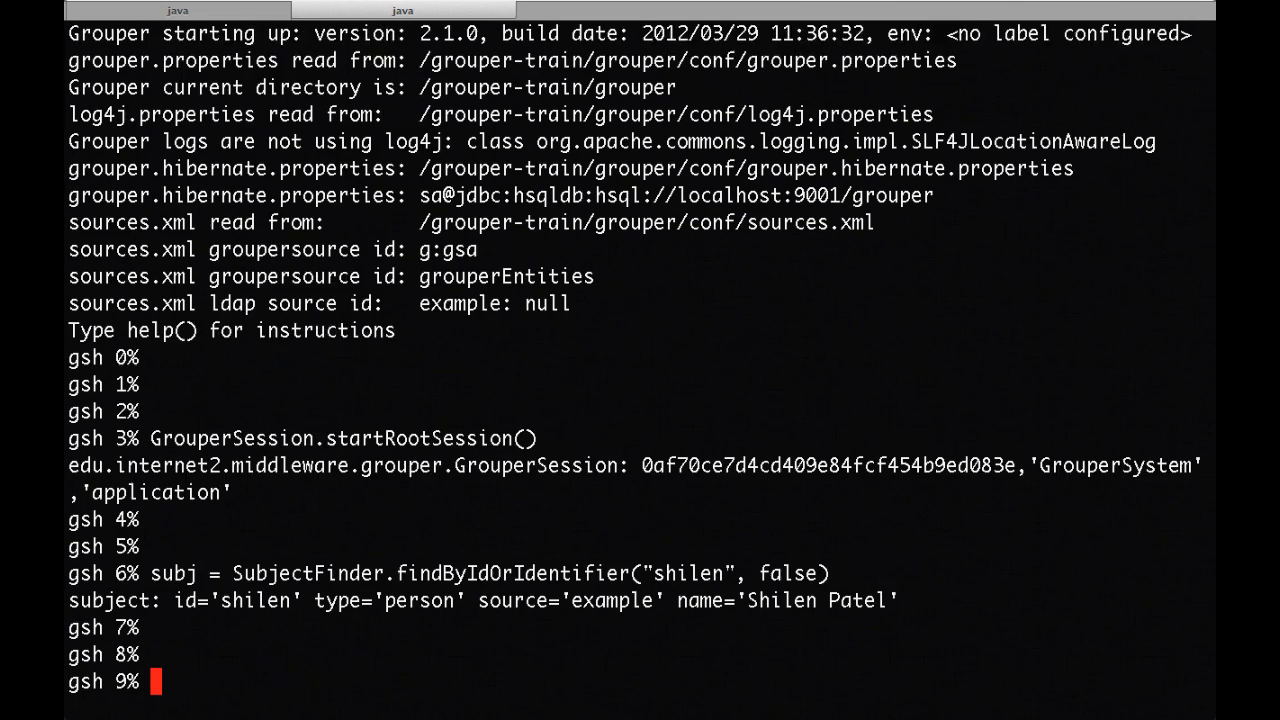
# Step: Run subj.getAttributes(), whose output leaves out nameandnetid
pyautogui.write('subj.getA')
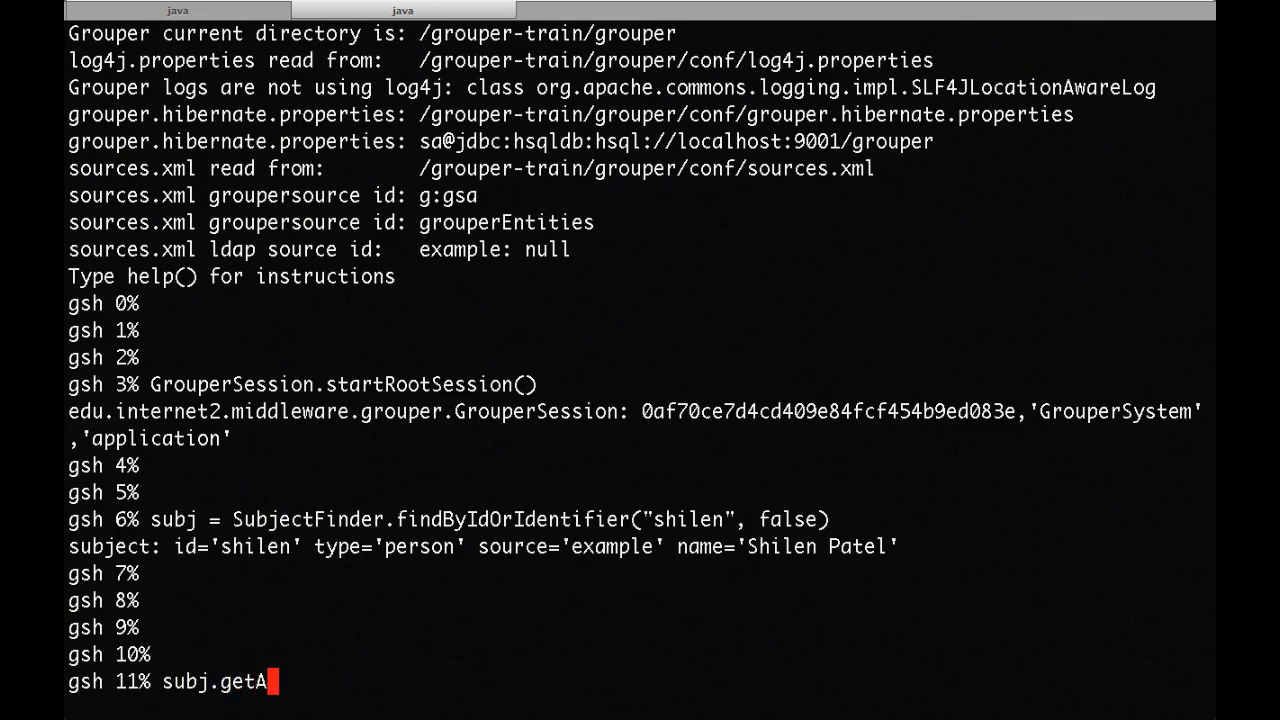
pyautogui.write('ttributes()')
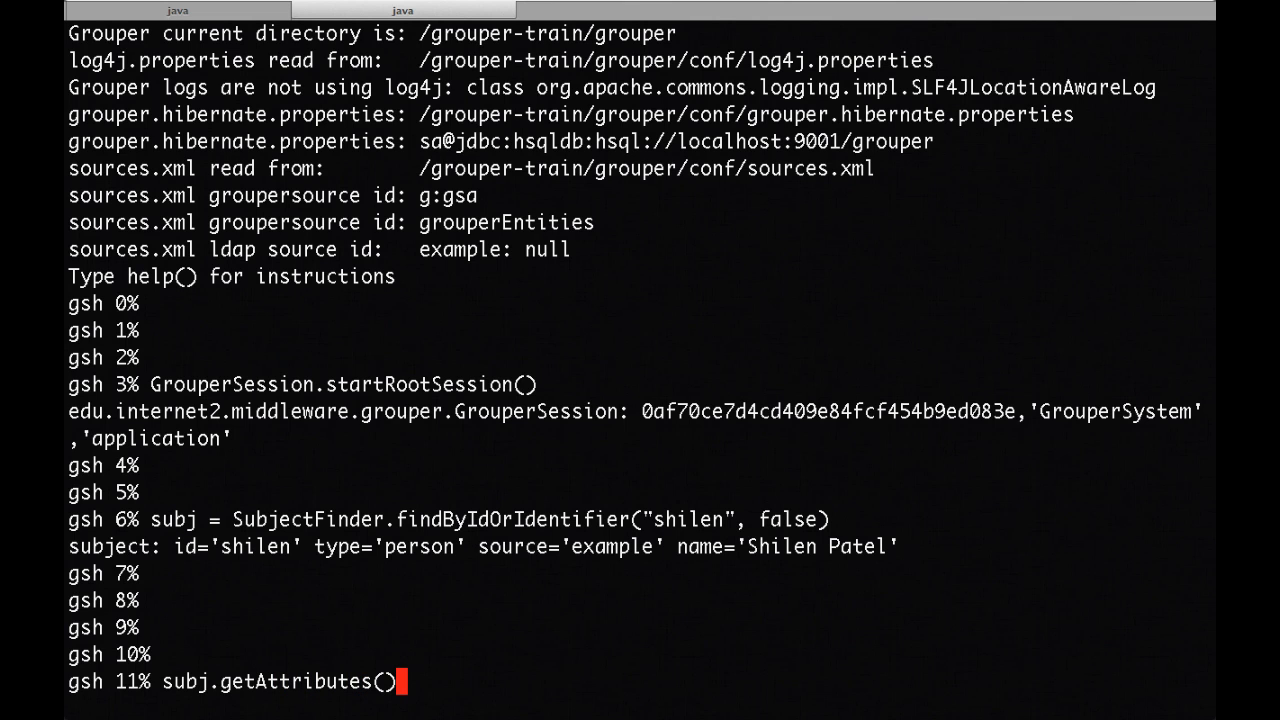
pyautogui.press('Return')
pyautogui.press('Return')
pyautogui.press('Return')
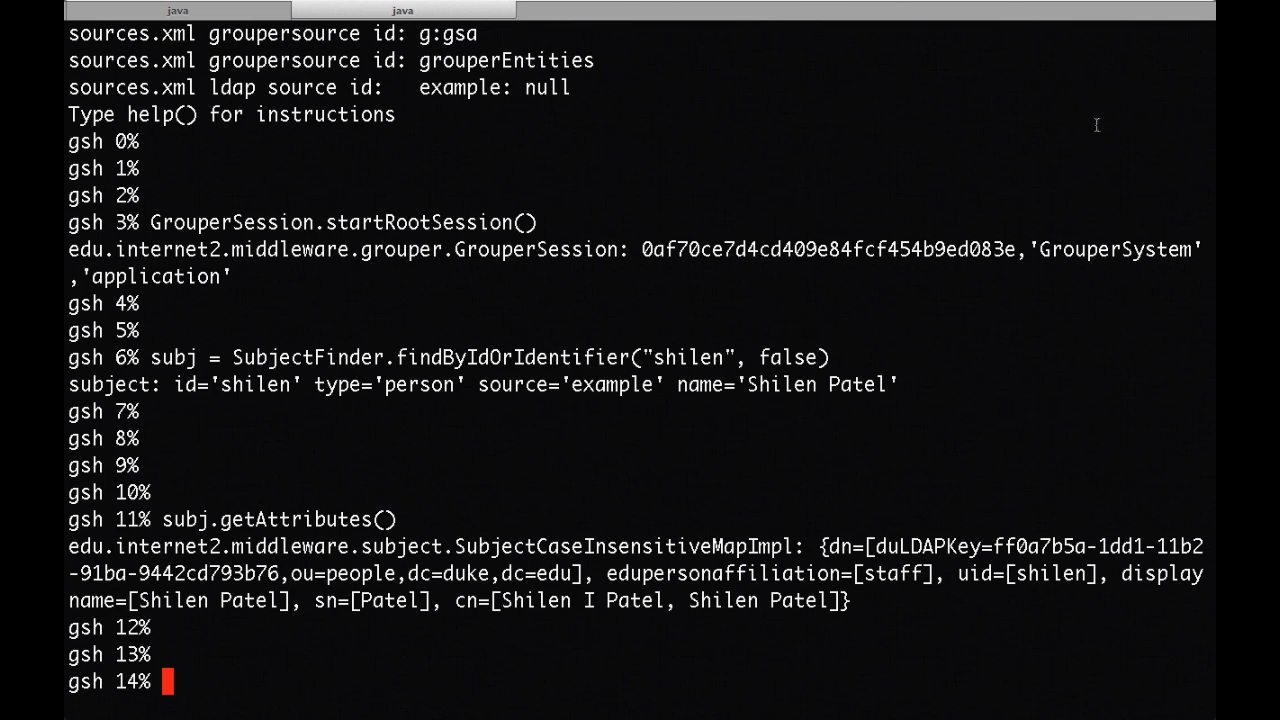
pyautogui.press('Return')
pyautogui.press('Return')
pyautogui.press('Return')
pyautogui.press('Return')
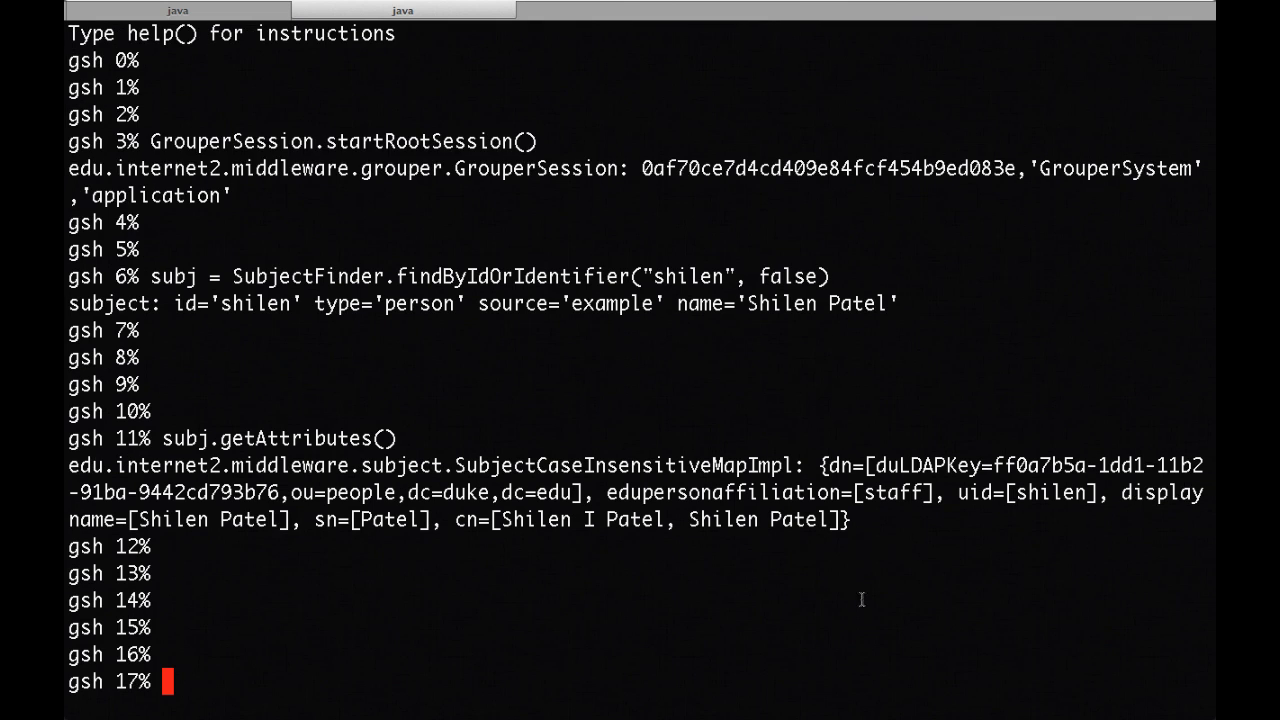
pyautogui.press('Return')
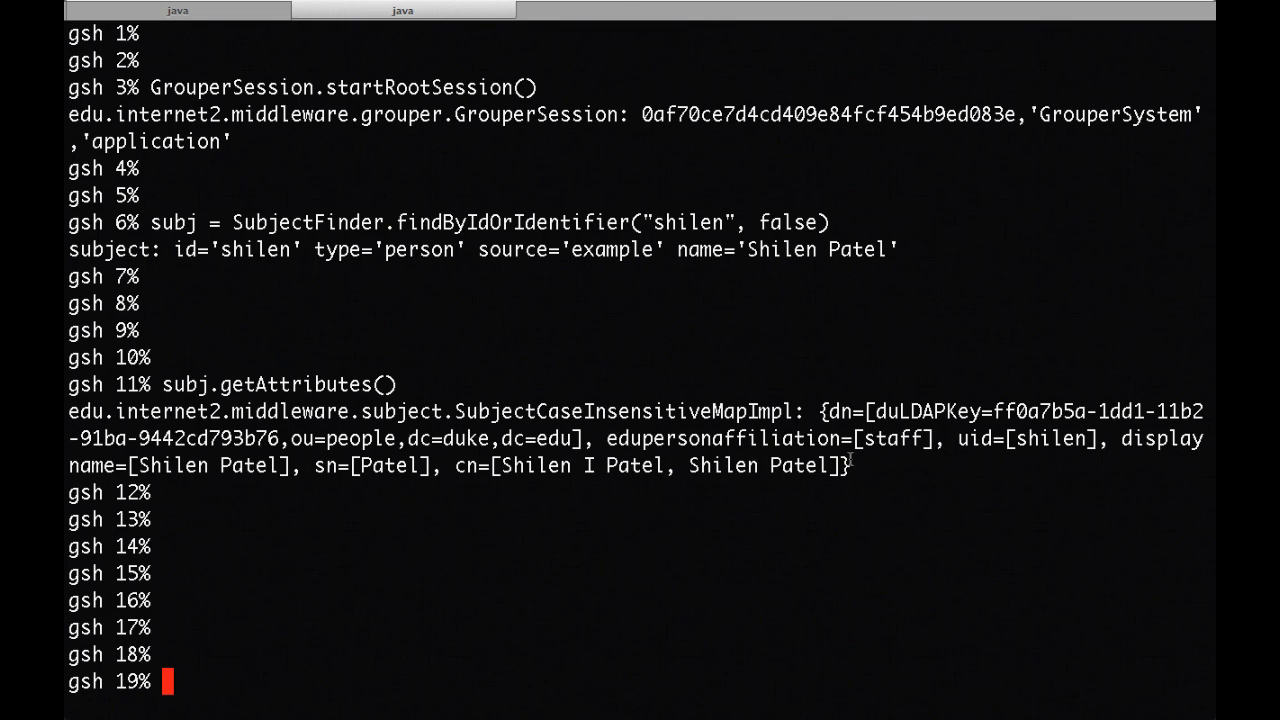
# Step: Run subj.getAttributes(false) to list internal attributes including nameandnetid
pyautogui.write('subj.g')
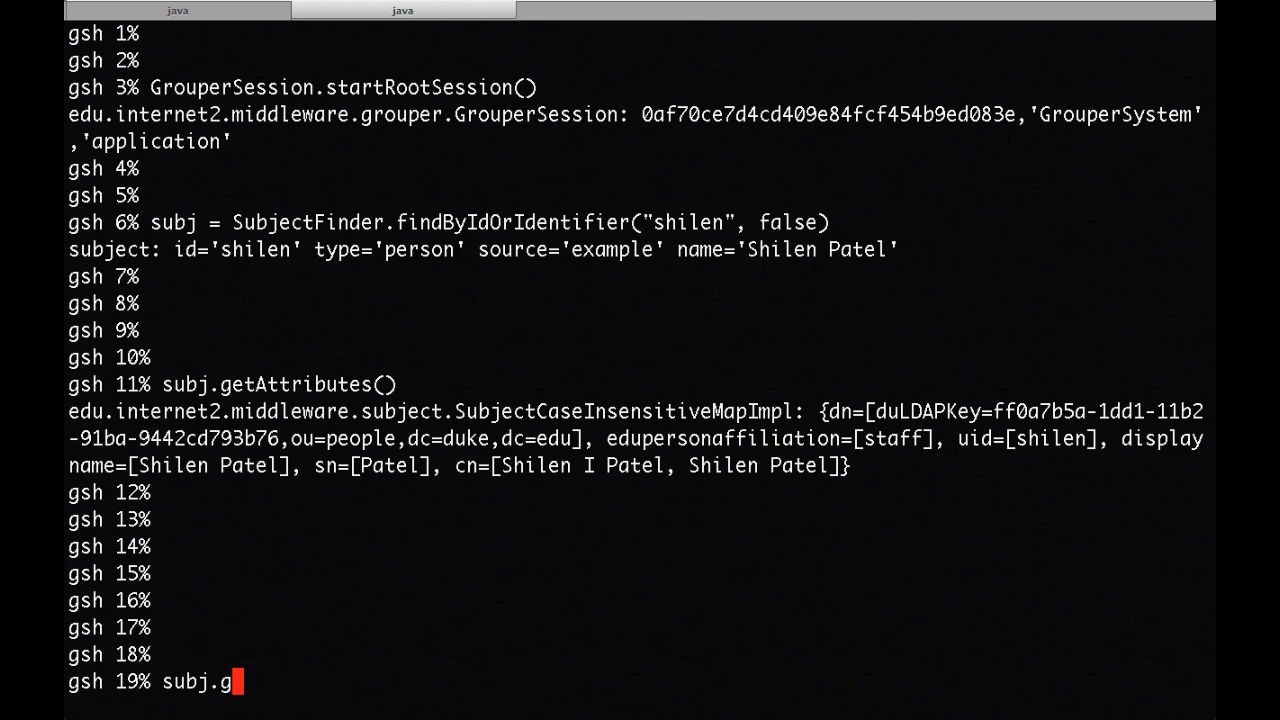
pyautogui.write('etAttribute')
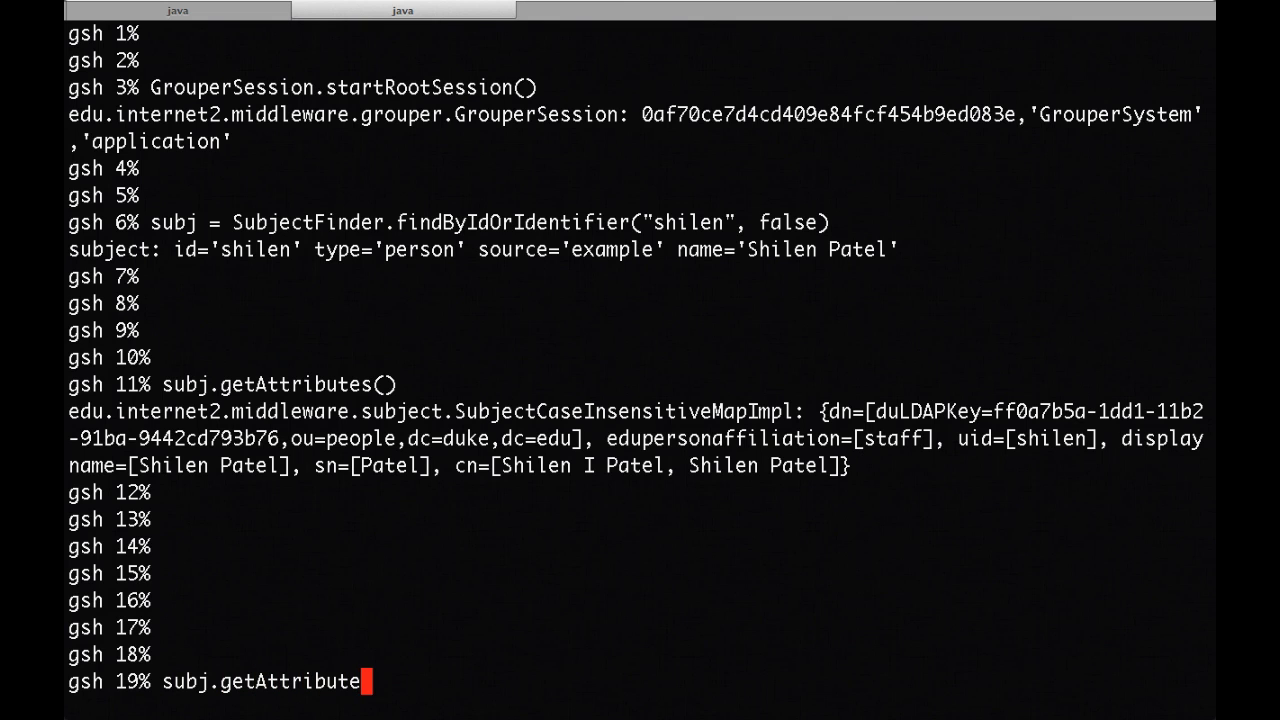
pyautogui.write('s(false')
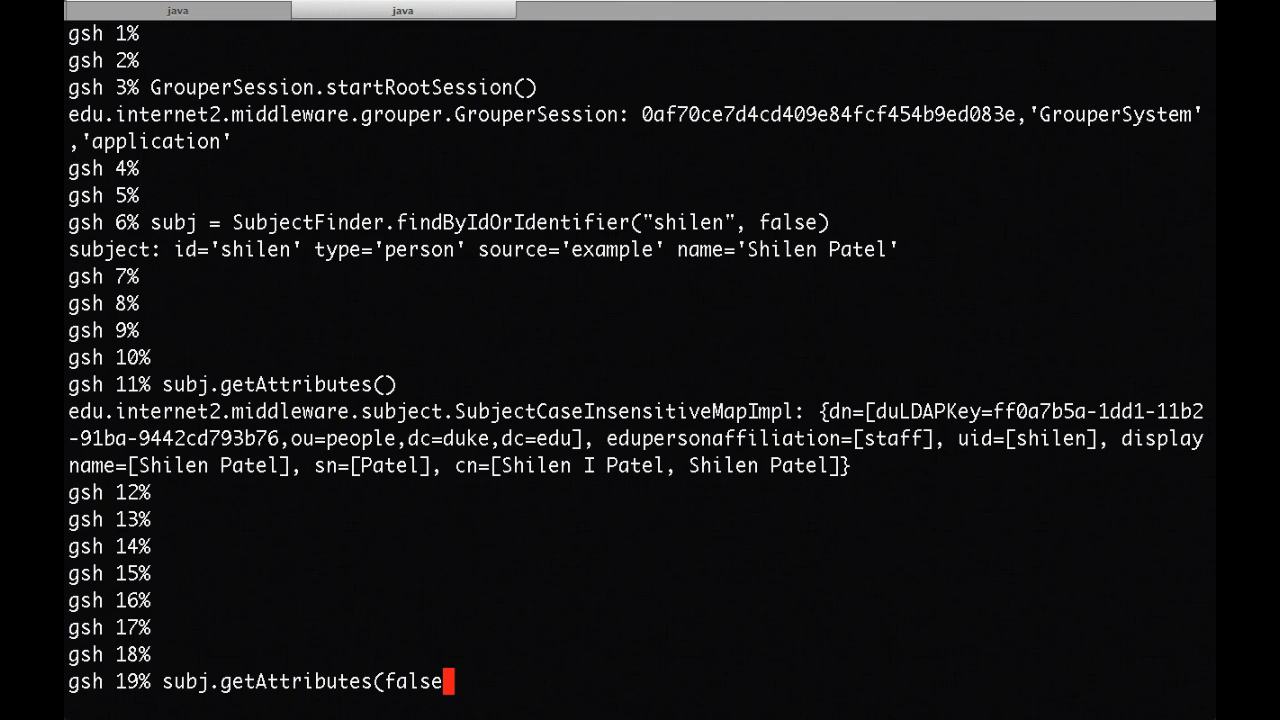
pyautogui.write(')')
pyautogui.press('Return')
pyautogui.press('Return')
pyautogui.press('Return')
pyautogui.press('Return')
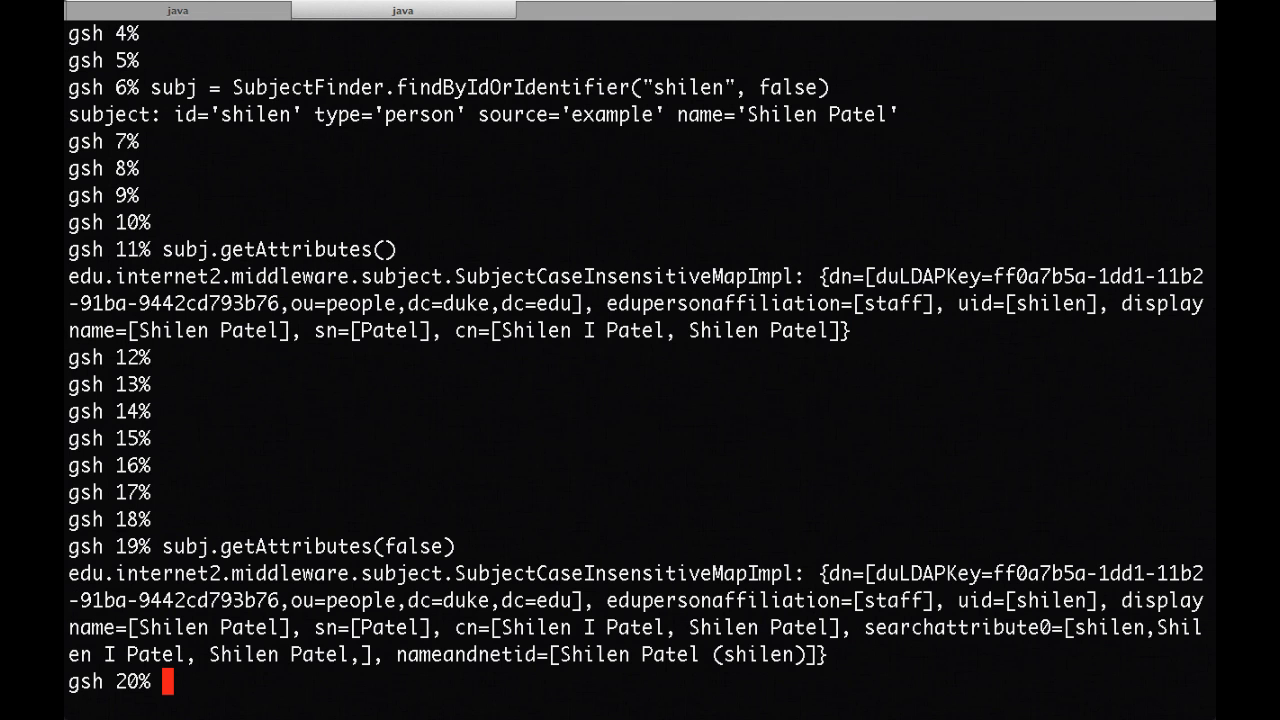
pyautogui.press('Return')
pyautogui.press('Return')
pyautogui.press('Return')
pyautogui.press('Return')
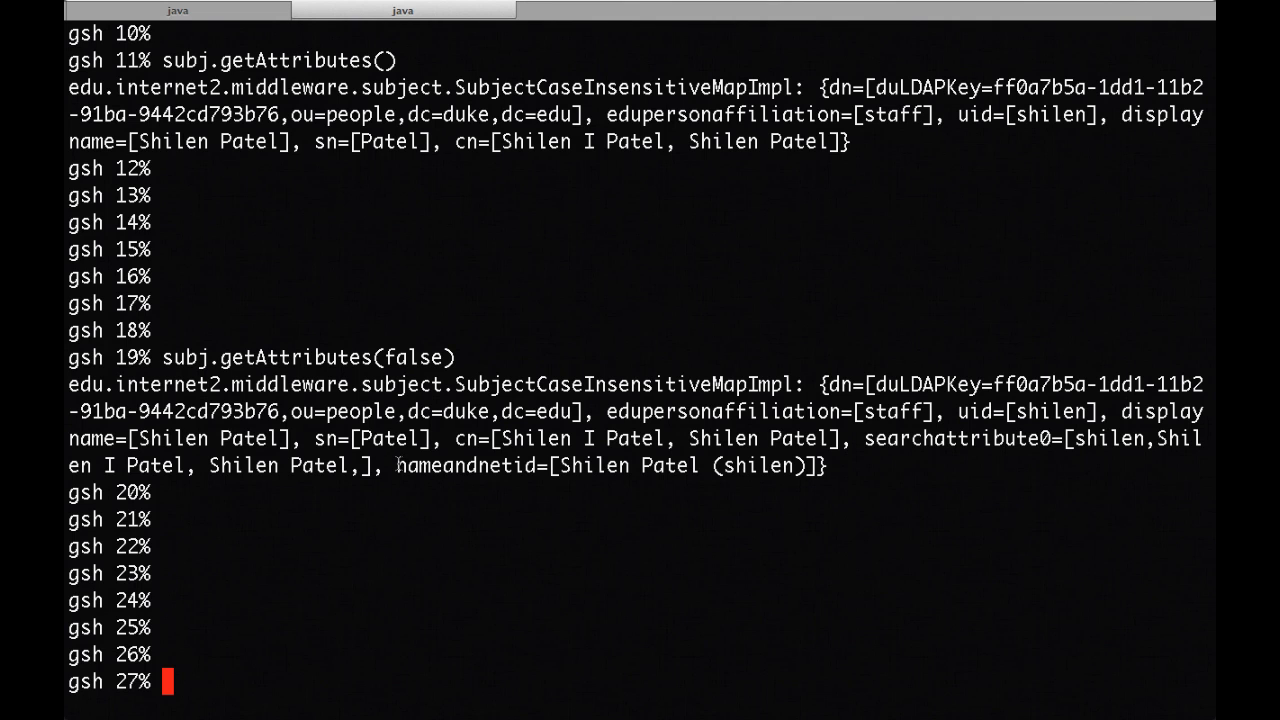
# Step: Highlight the nameandnetid entry in the getAttributes(false) output, then return to the slides
pyautogui.moveTo(397, 465); pyautogui.dragTo(818, 466)
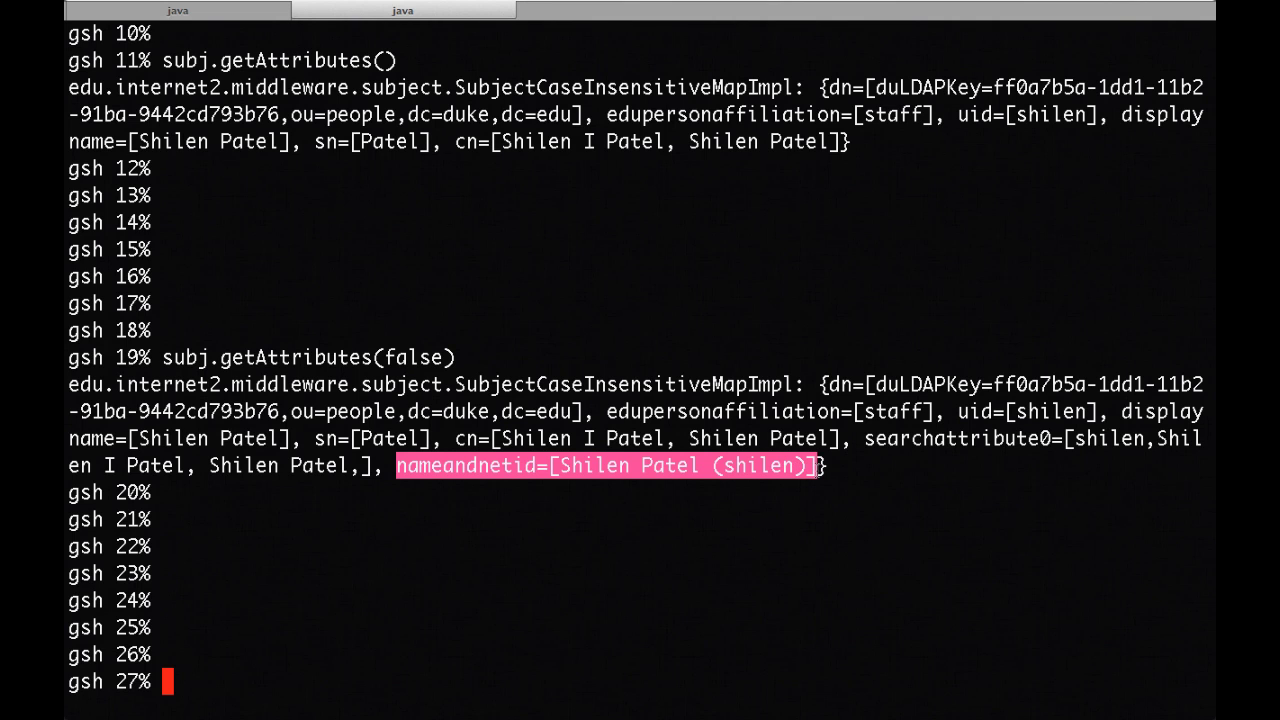
pyautogui.click(817, 469)
pyautogui.hotkey('ctrl', 'Right')
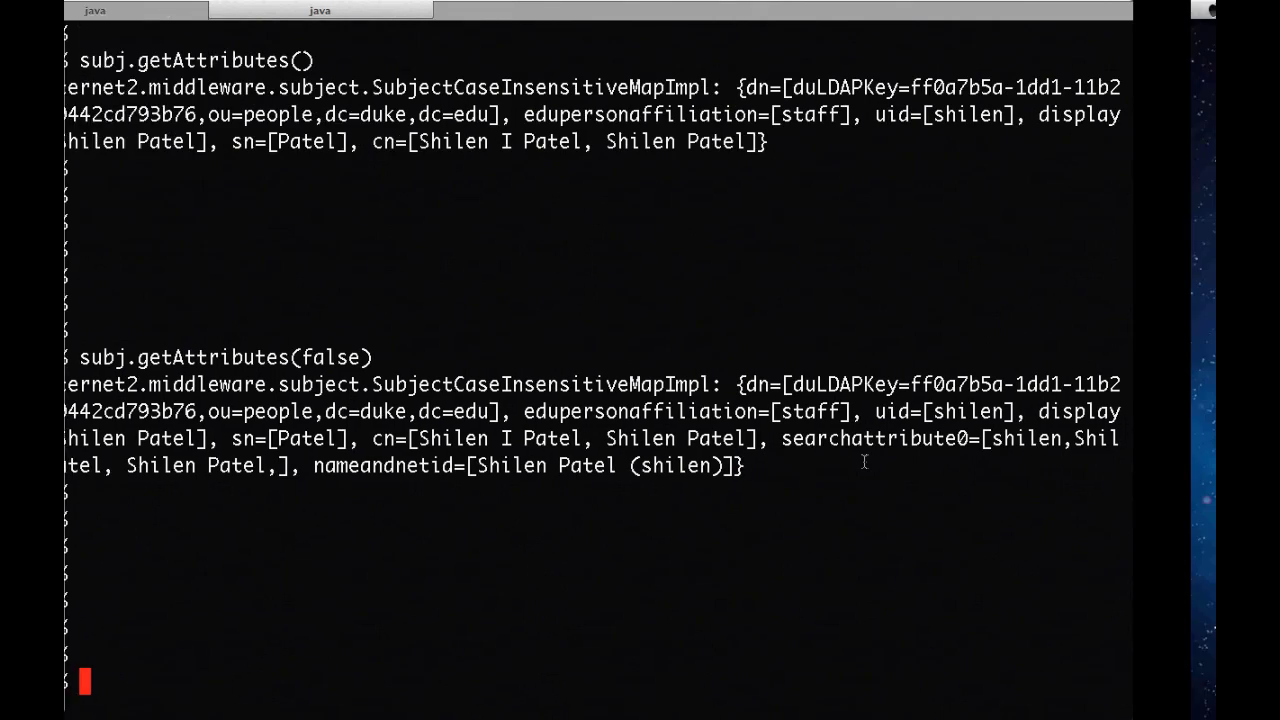